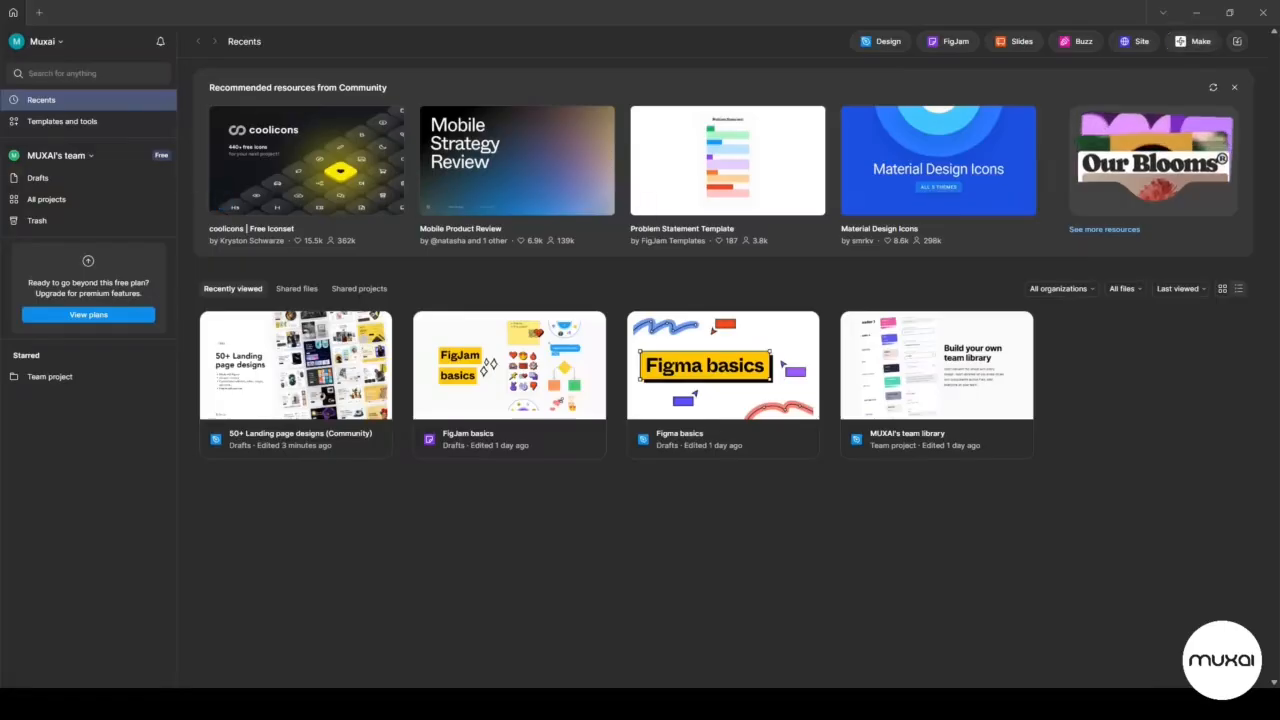
Create a new Make file and rename it "First GEN".
left_click(1200, 41)
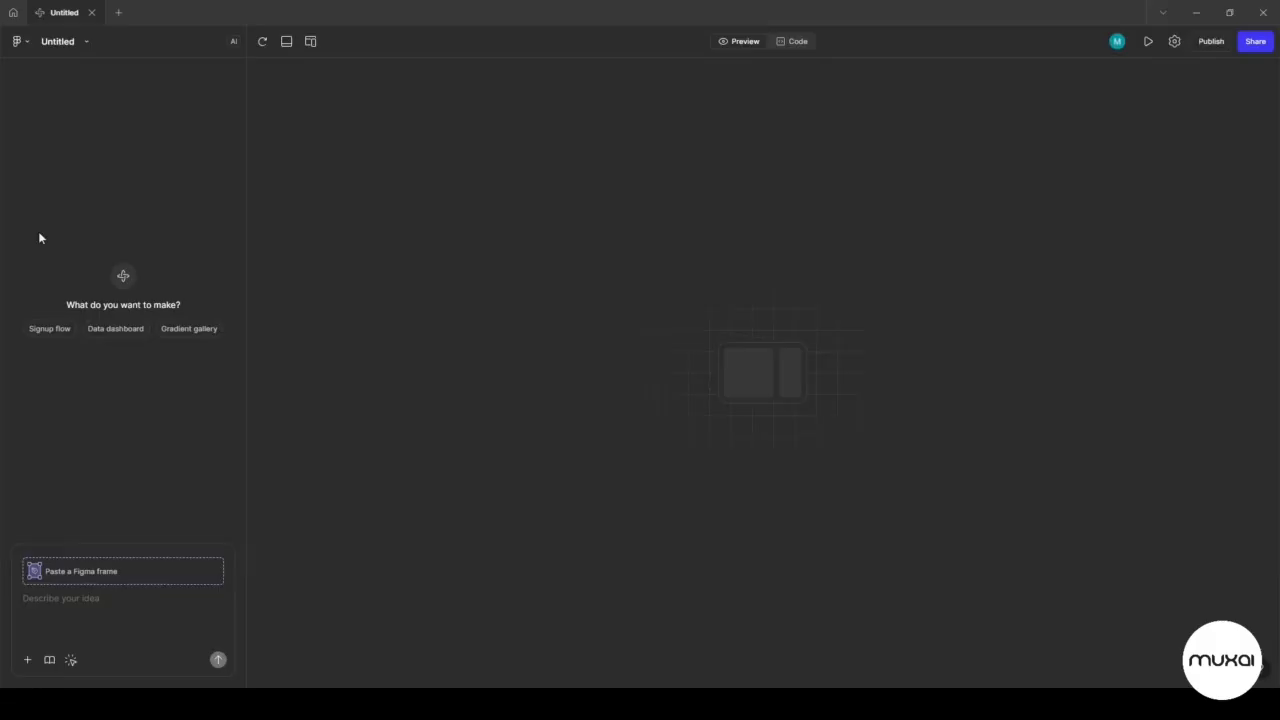
left_click(62, 44)
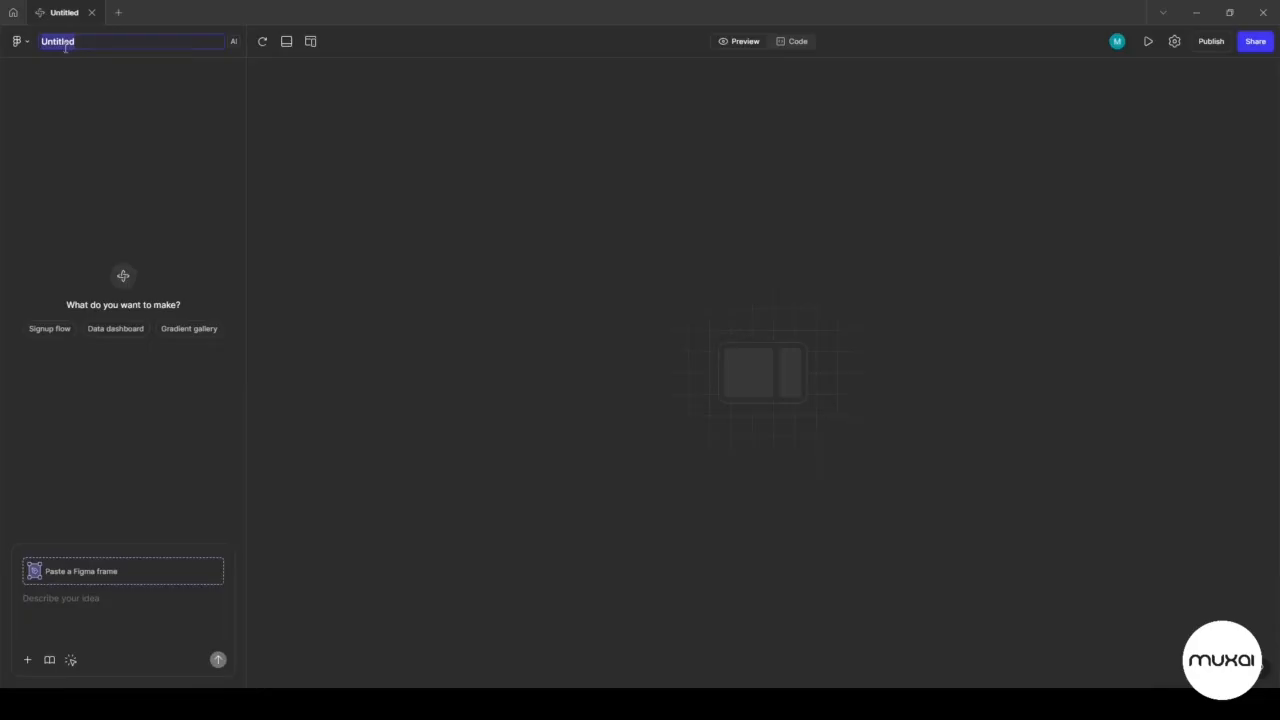
type("First GEN")
key("Return")
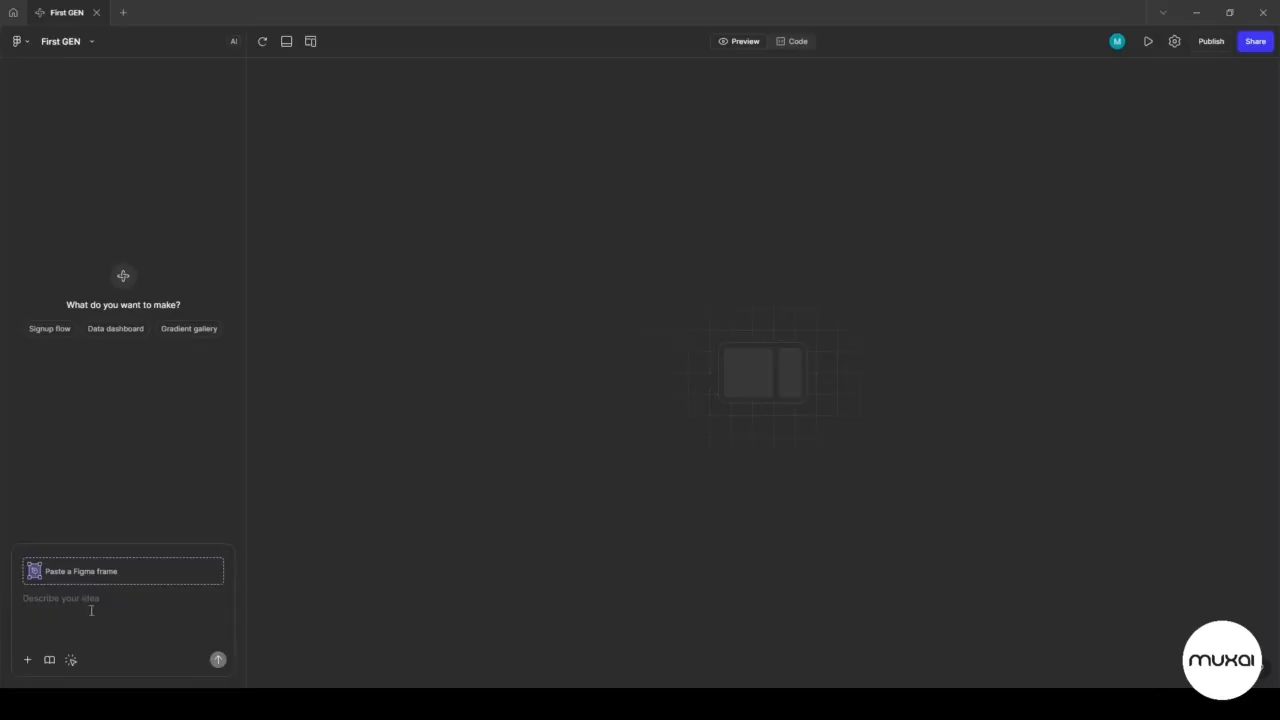
Look at the prompt box's attachment options and the library styling option, dismissing the upgrade offer.
left_click(27, 660)
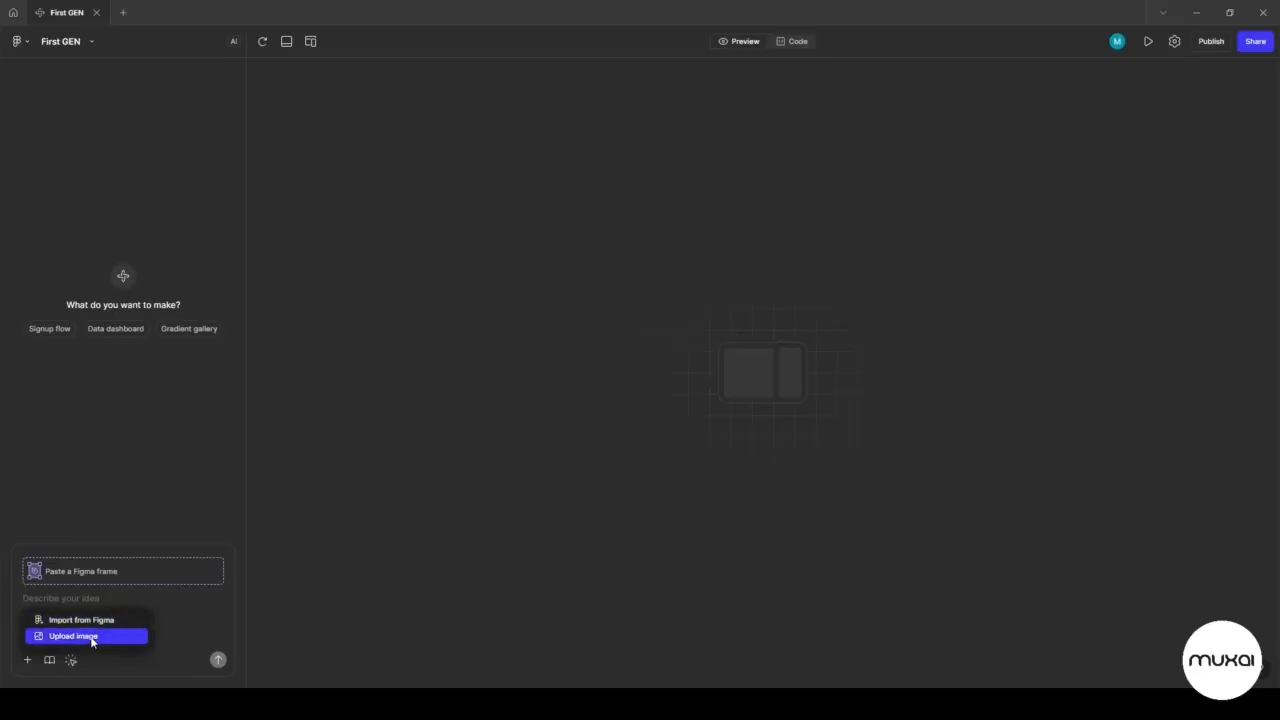
left_click(184, 622)
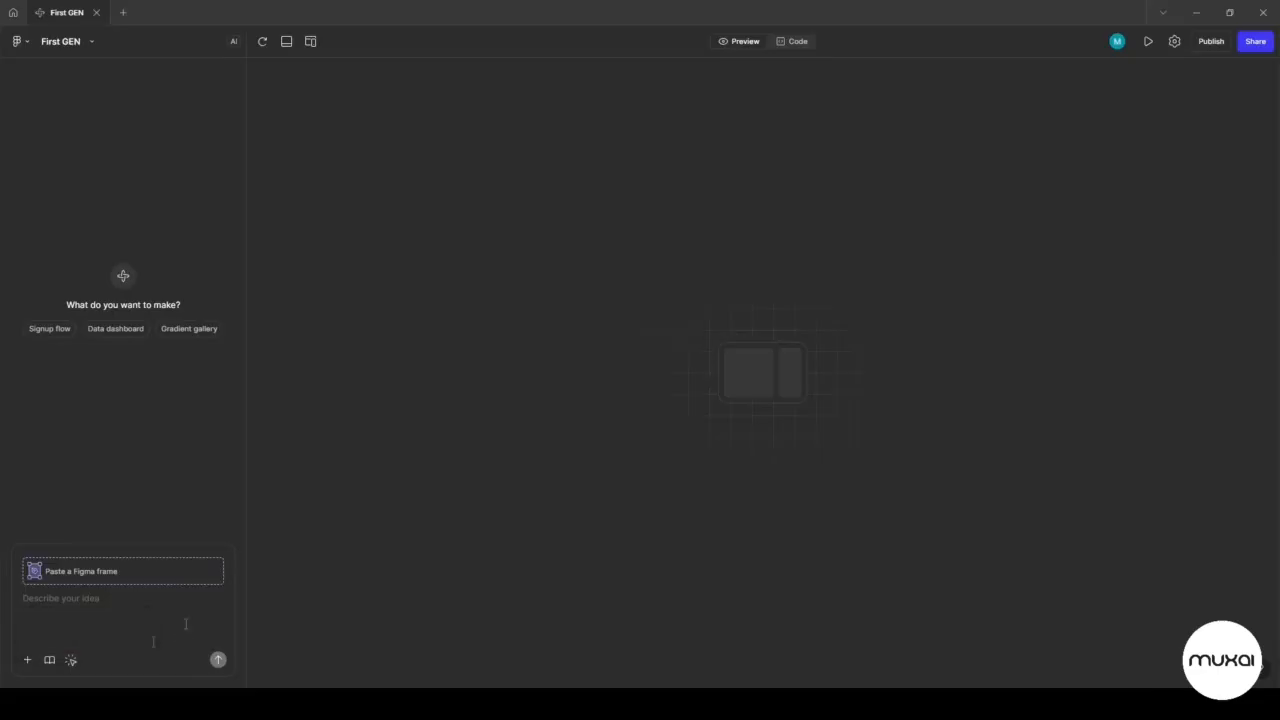
left_click(49, 660)
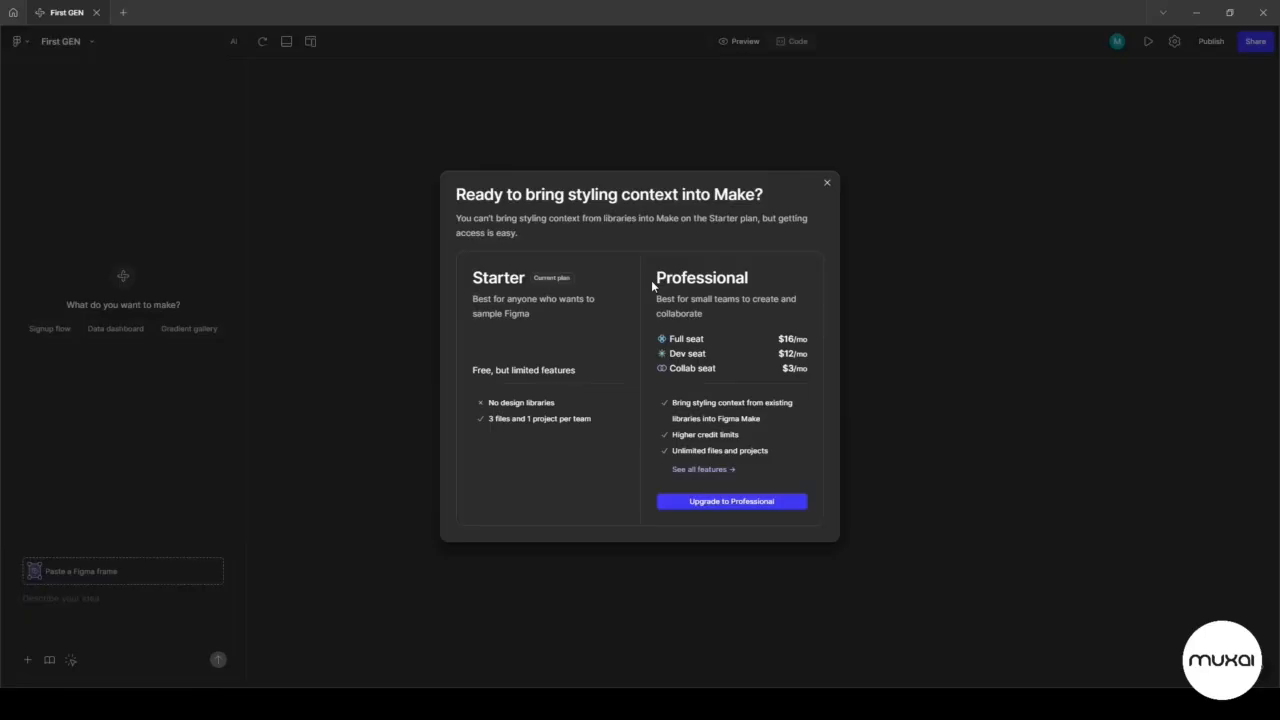
left_click(829, 183)
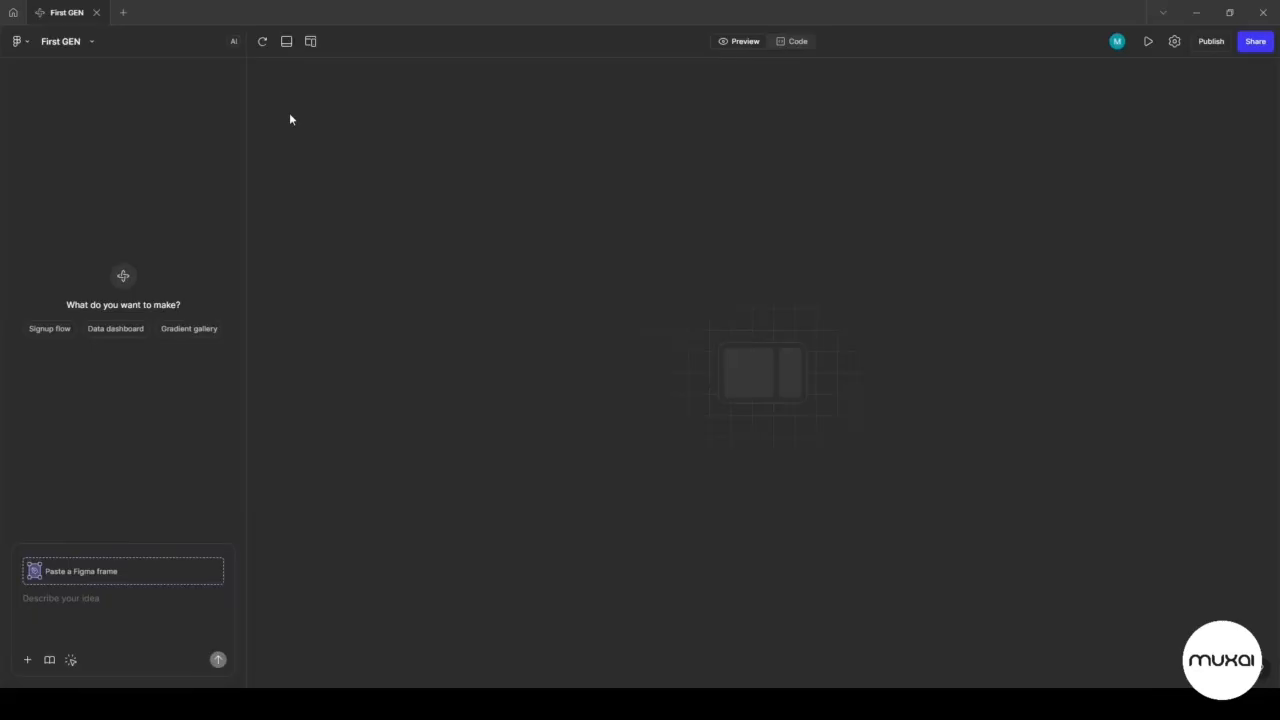
Examine the empty file's console, device size presets and App.tsx code, returning to the preview.
left_click(287, 42)
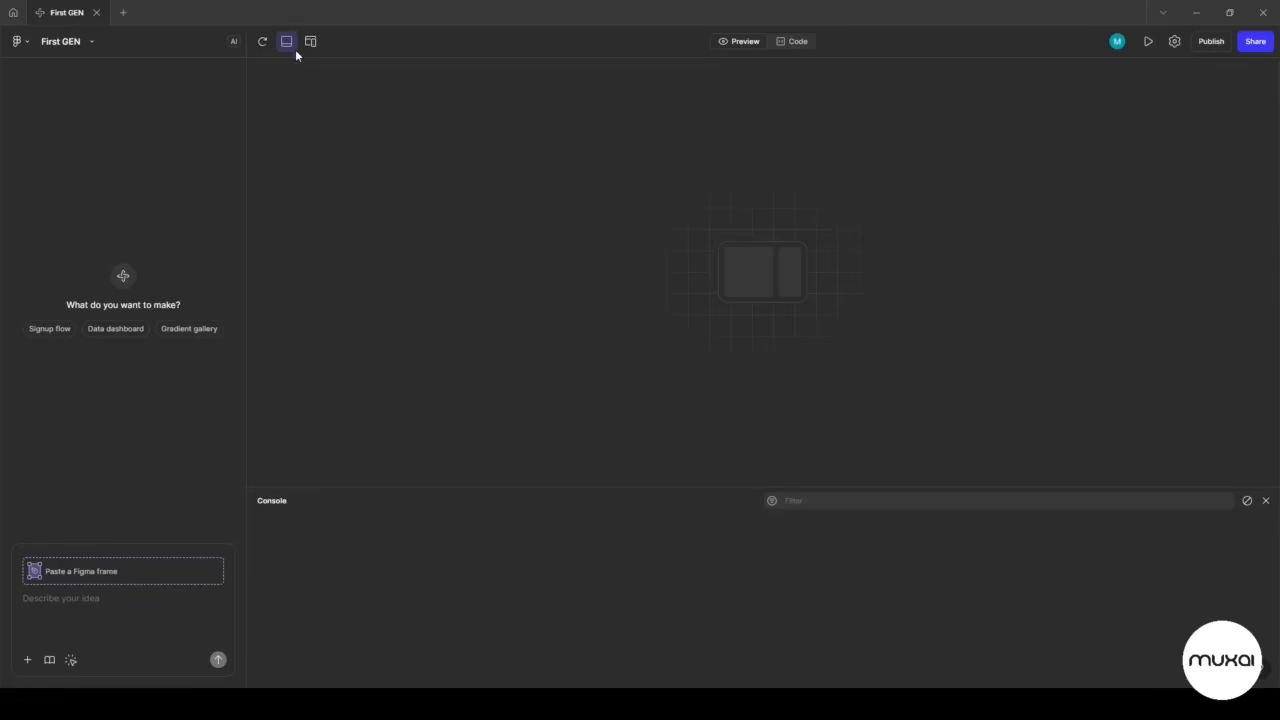
left_click(1265, 500)
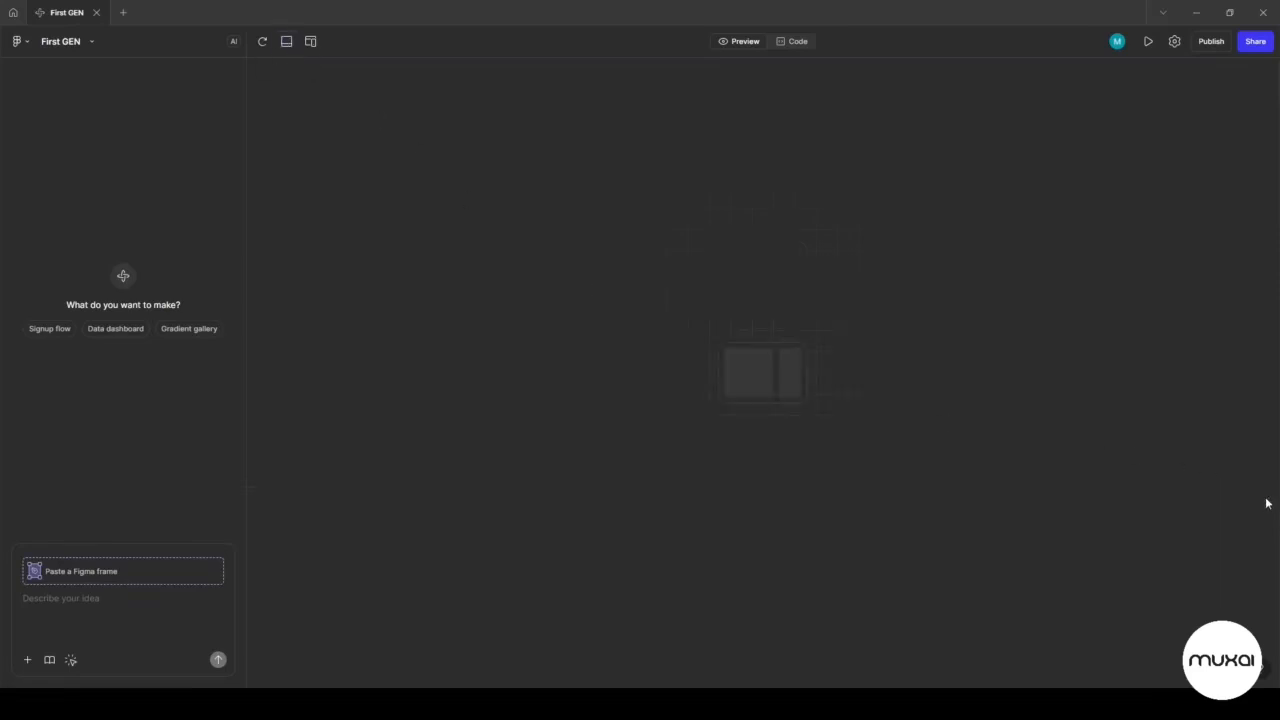
left_click(312, 42)
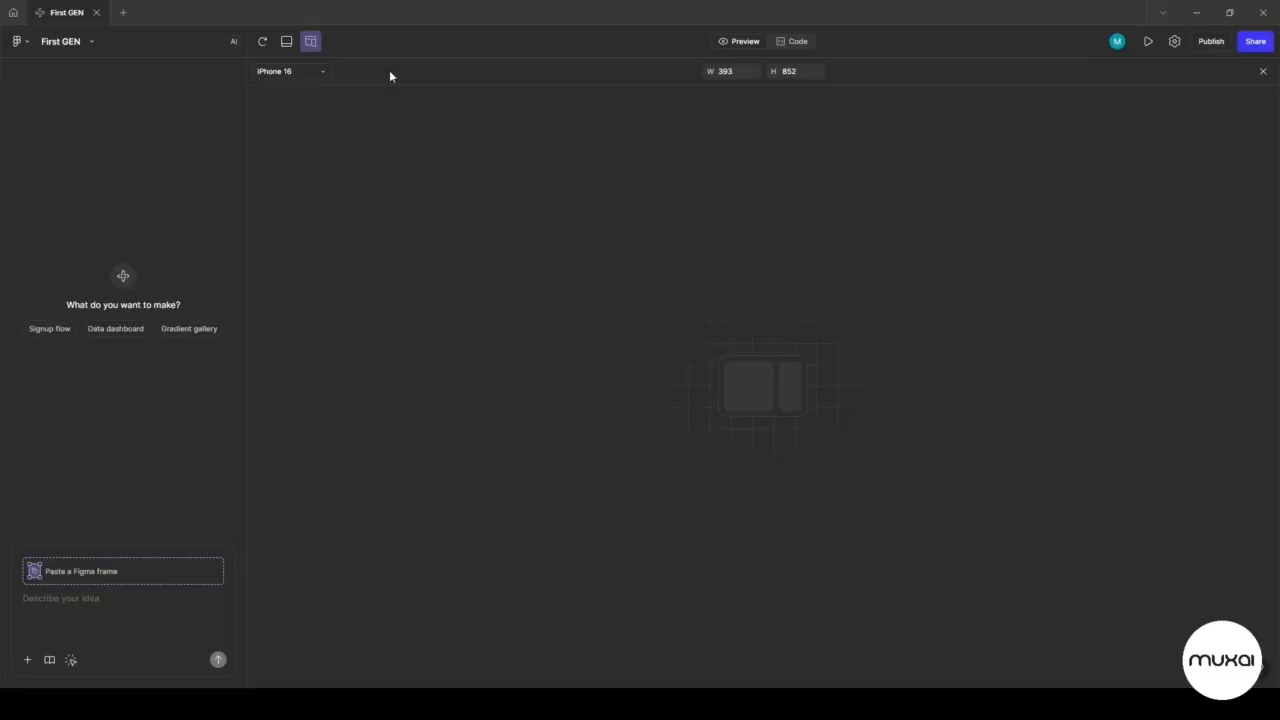
left_click(312, 74)
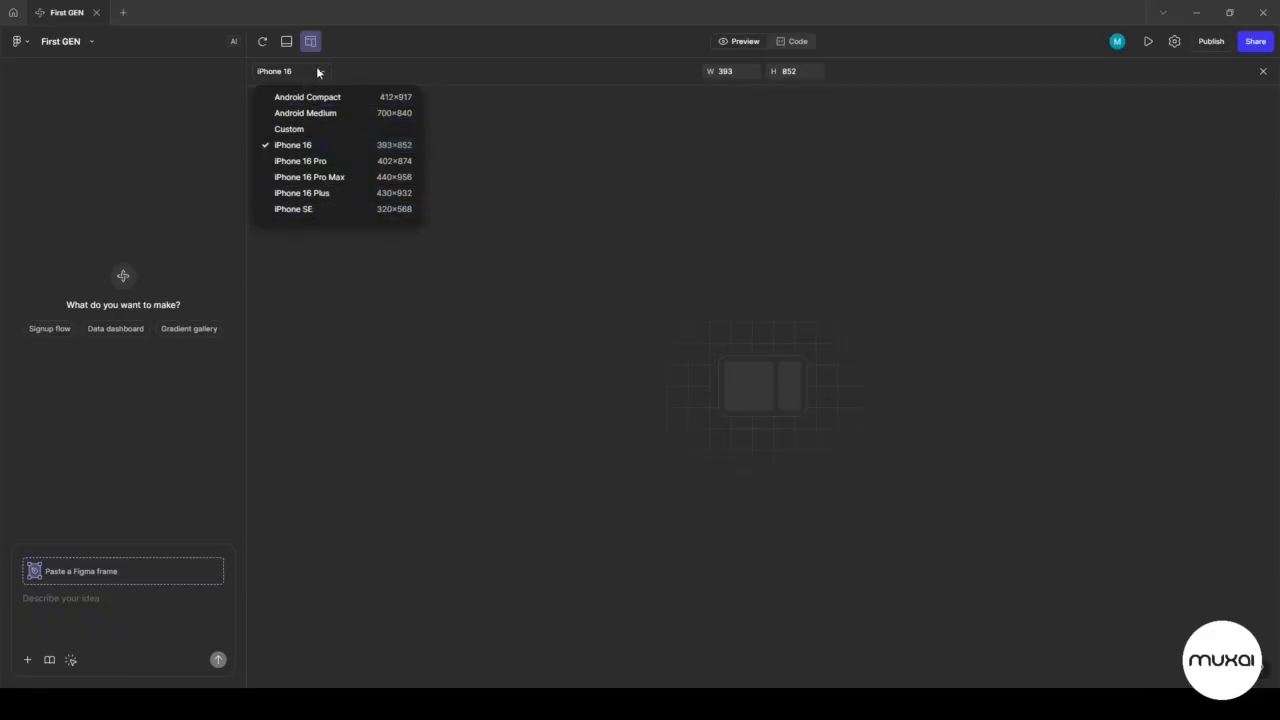
left_click(318, 73)
left_click(323, 77)
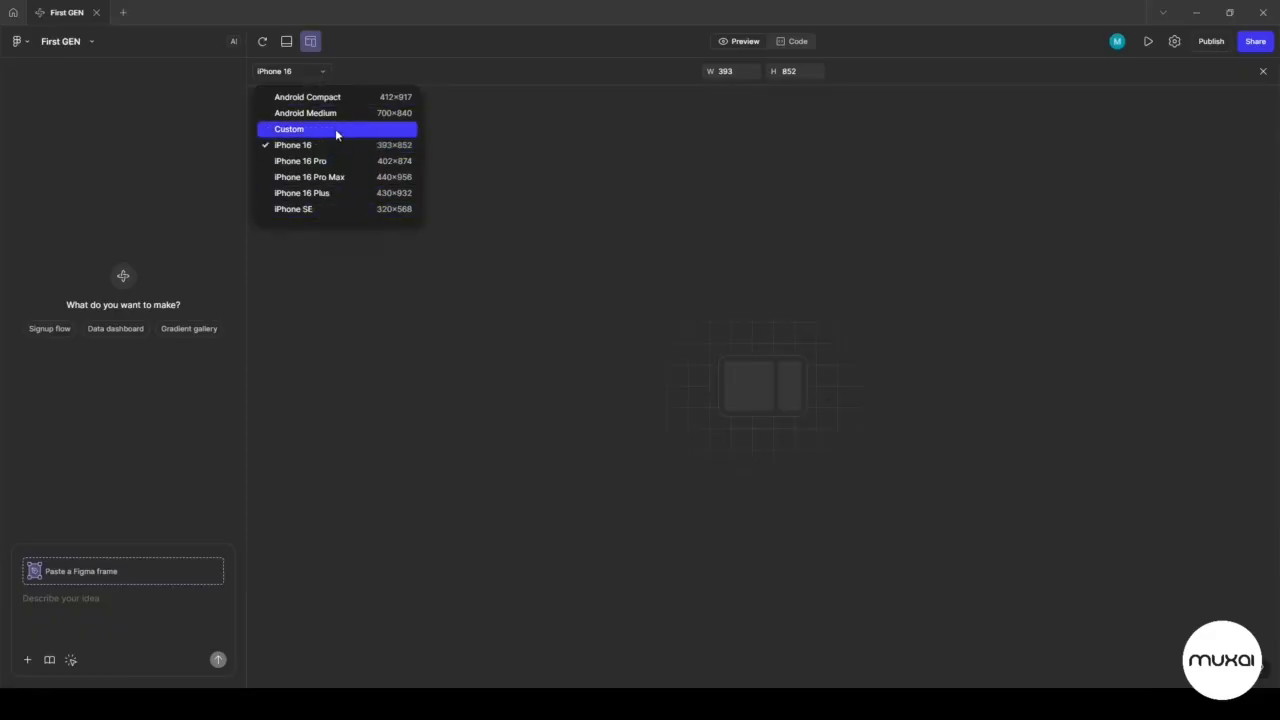
left_click(310, 41)
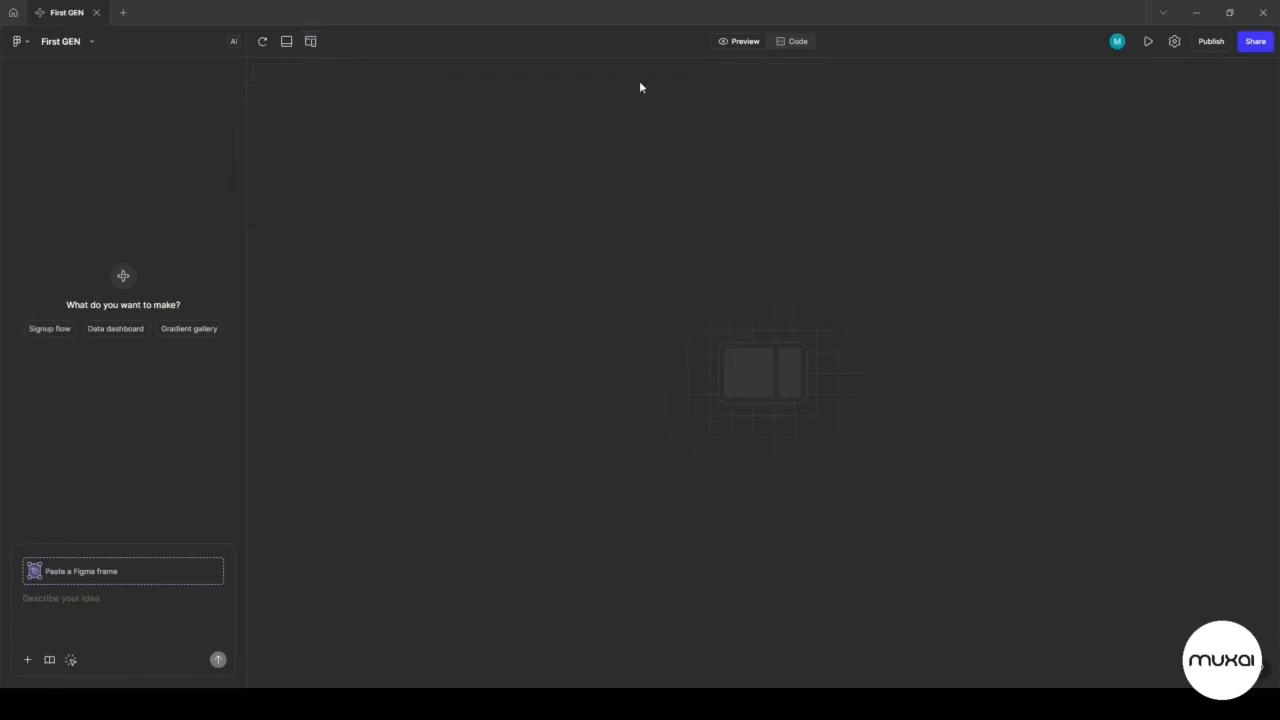
left_click(797, 43)
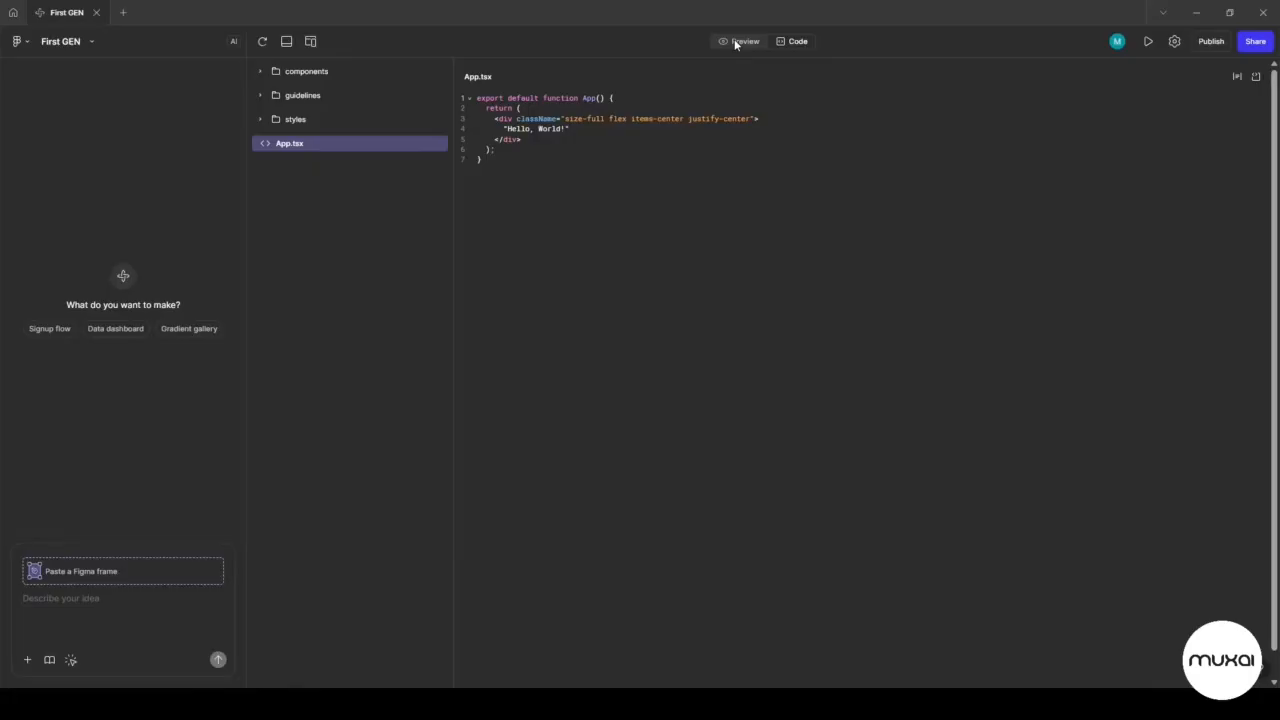
left_click(738, 42)
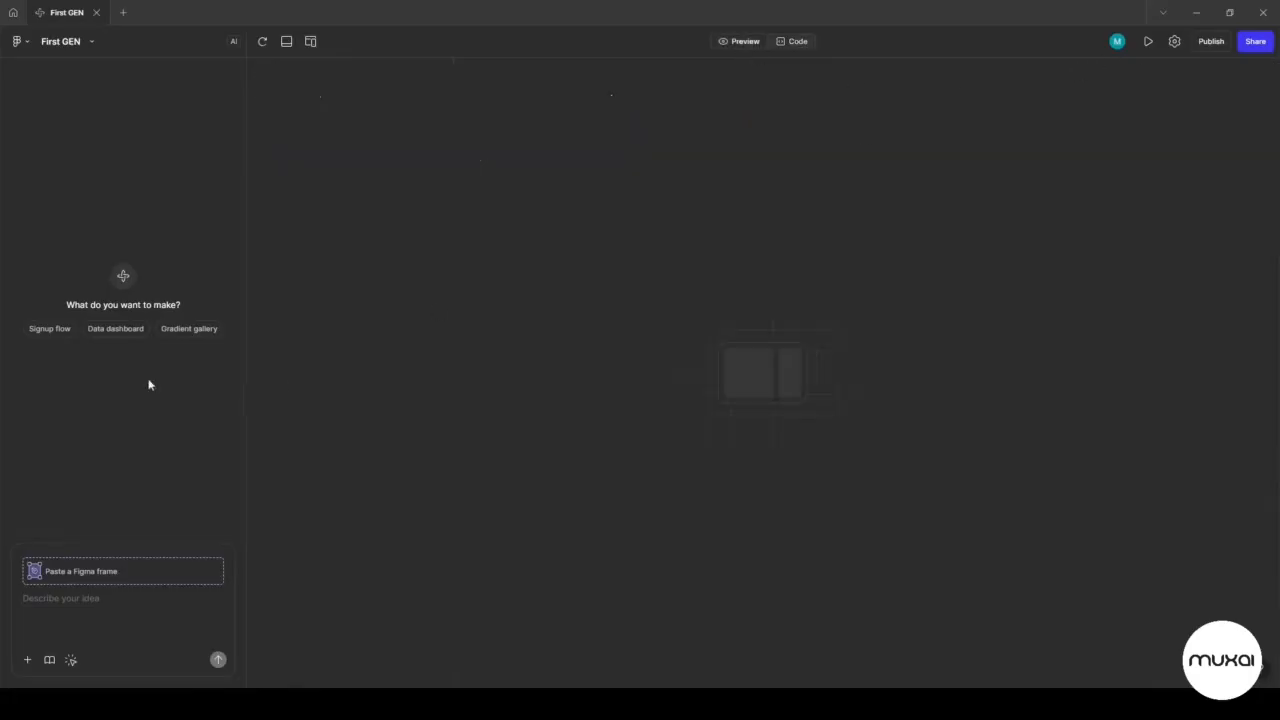
Submit a prompt for a light-themed desktop SaaS analytics dashboard with top navigation, sidebar, four KPI cards, charts, filter bar, transactions table and tasks section.
left_click(67, 602)
type("Make a desktop dashboard for a SaaS analytics platform. Include a top navigation bar with logo, search, notifications, and user avatar. Add a vertical sidebar with icons and labels for Dashboard, Analytics, Users, Reports, and Settings. In the main content area, include:  • Four KPI cards (Revenue, Active Users, Churn Rate, New Signups) • A bar chart for Monthly Revenue • A pie chart for User Distribution by Region • A filter bar with date range selector and dropdown filters • A data table for recent transactions with columns: User, Plan, Amount, Date, Status • A section for tasks or recent activity  Style guide: Use a light theme with a blue accent color, modern sans-serif typography, soft shadows, rounded corners (8px), consistent spacing (8/16/24 grid). Apply a clean, professional layout using auto layout and visual hierarchy.")
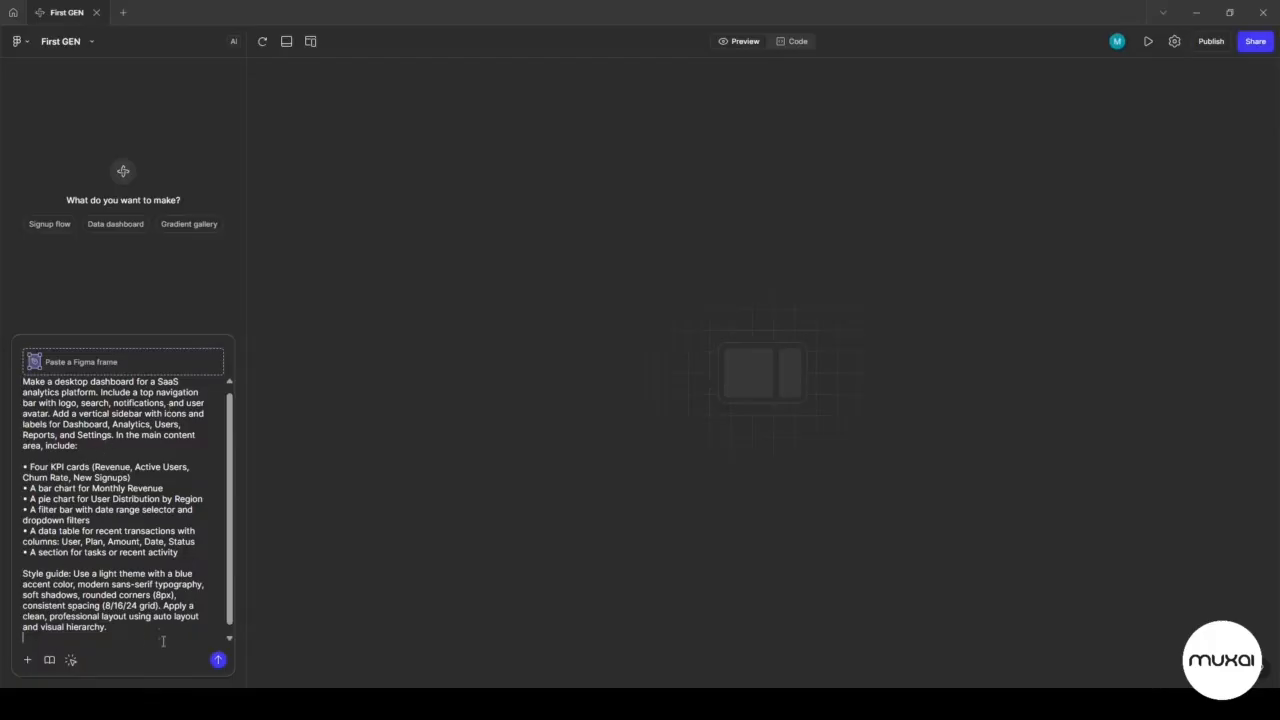
left_click(219, 660)
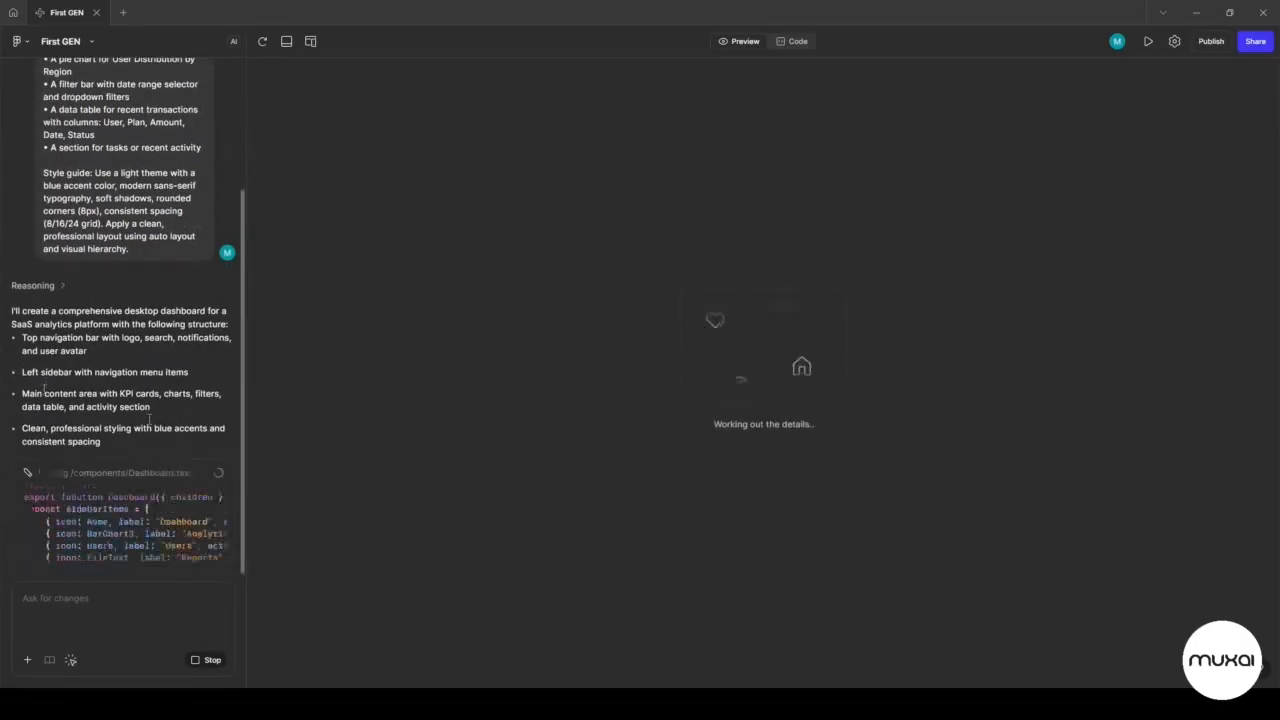
Review the generated dashboard from the navigation, KPI cards and charts down to the transactions, activity and tasks sections.
left_click(798, 42)
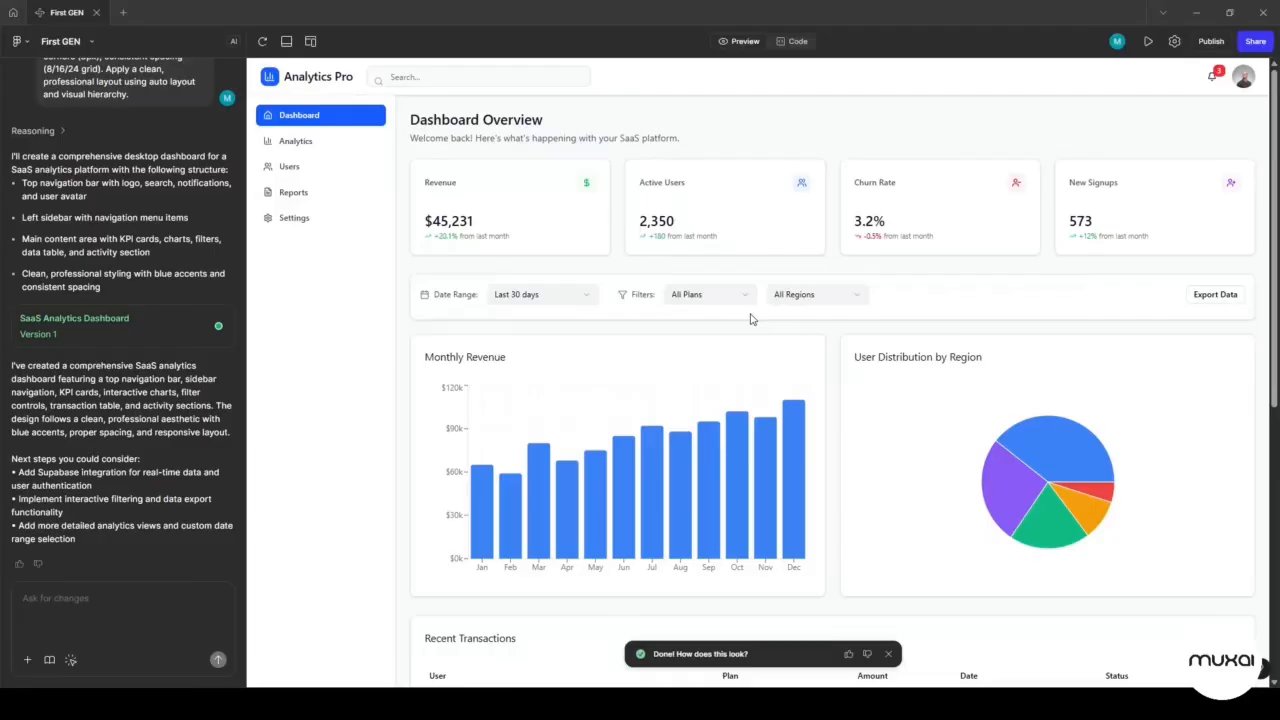
scroll(752, 319, "down", 5)
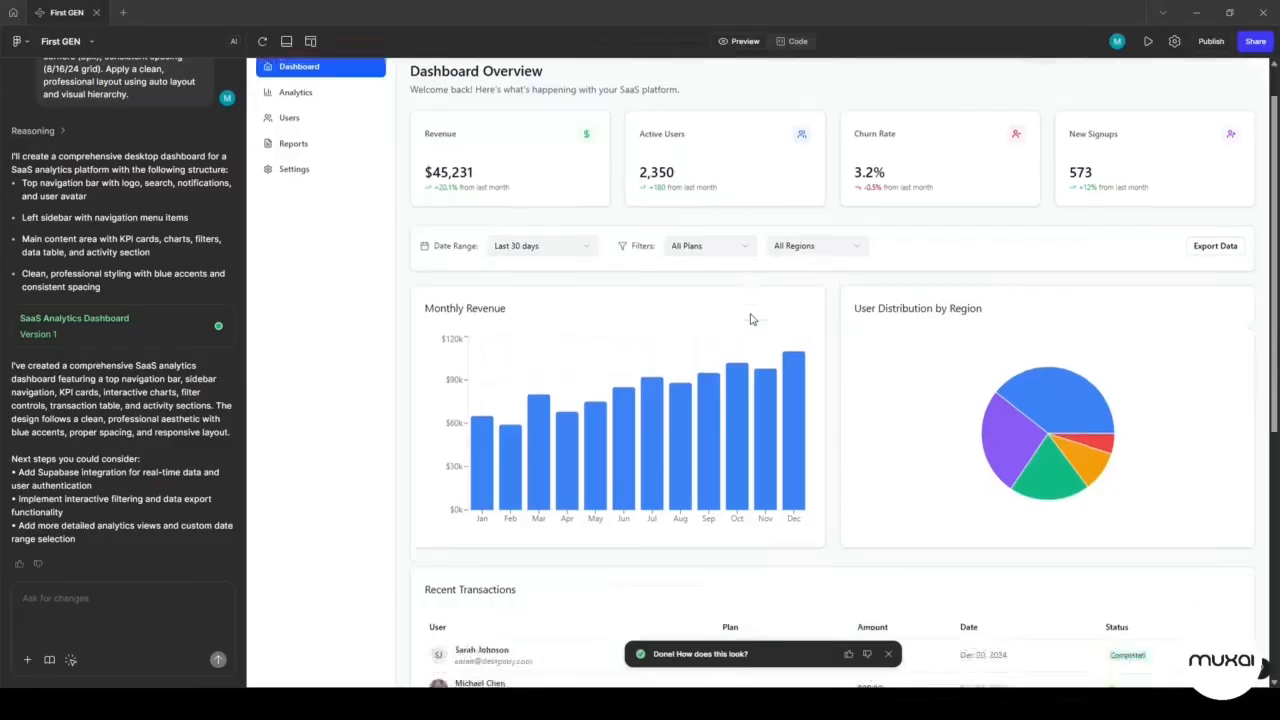
scroll(752, 319, "down", 1)
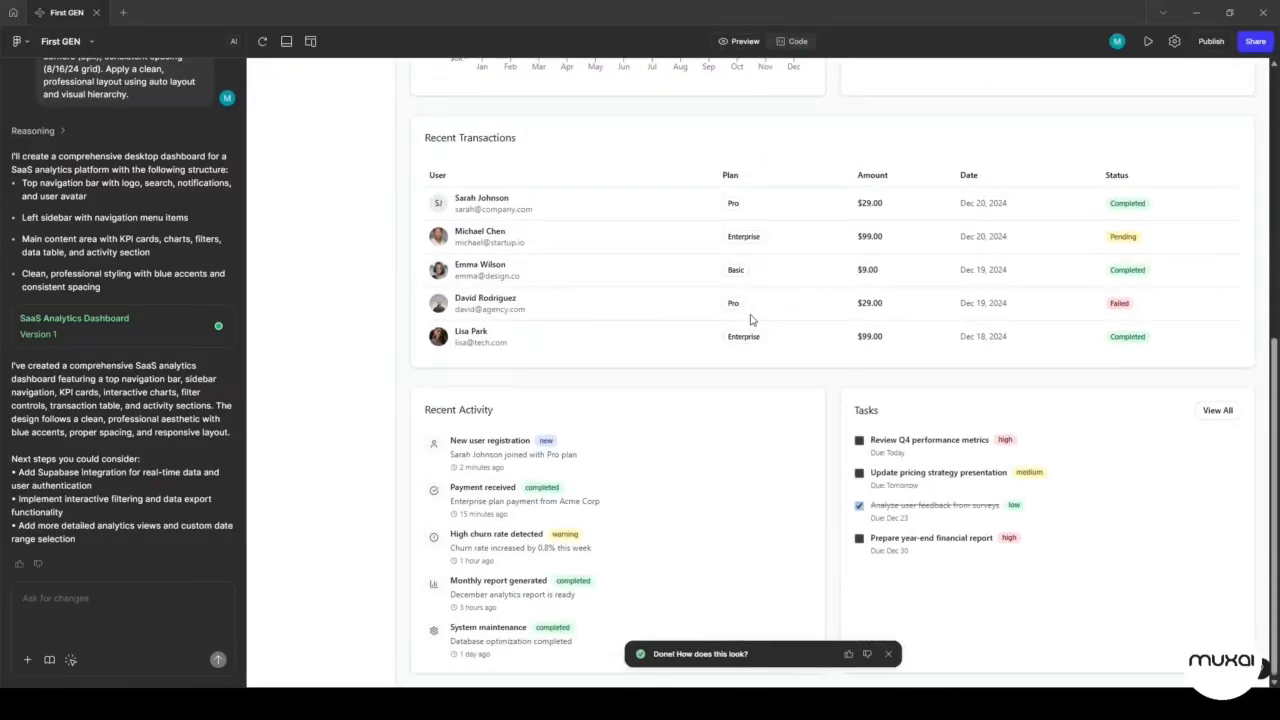
scroll(752, 319, "up", 10)
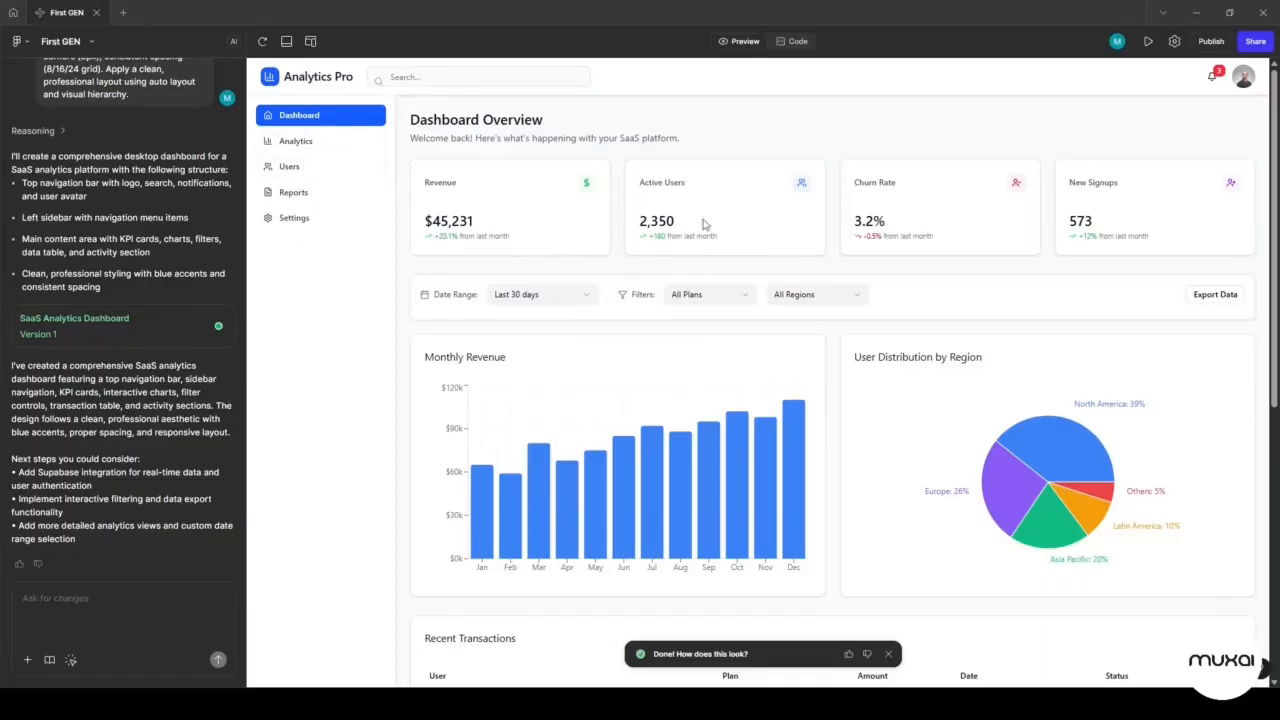
scroll(1008, 324, "down", 5)
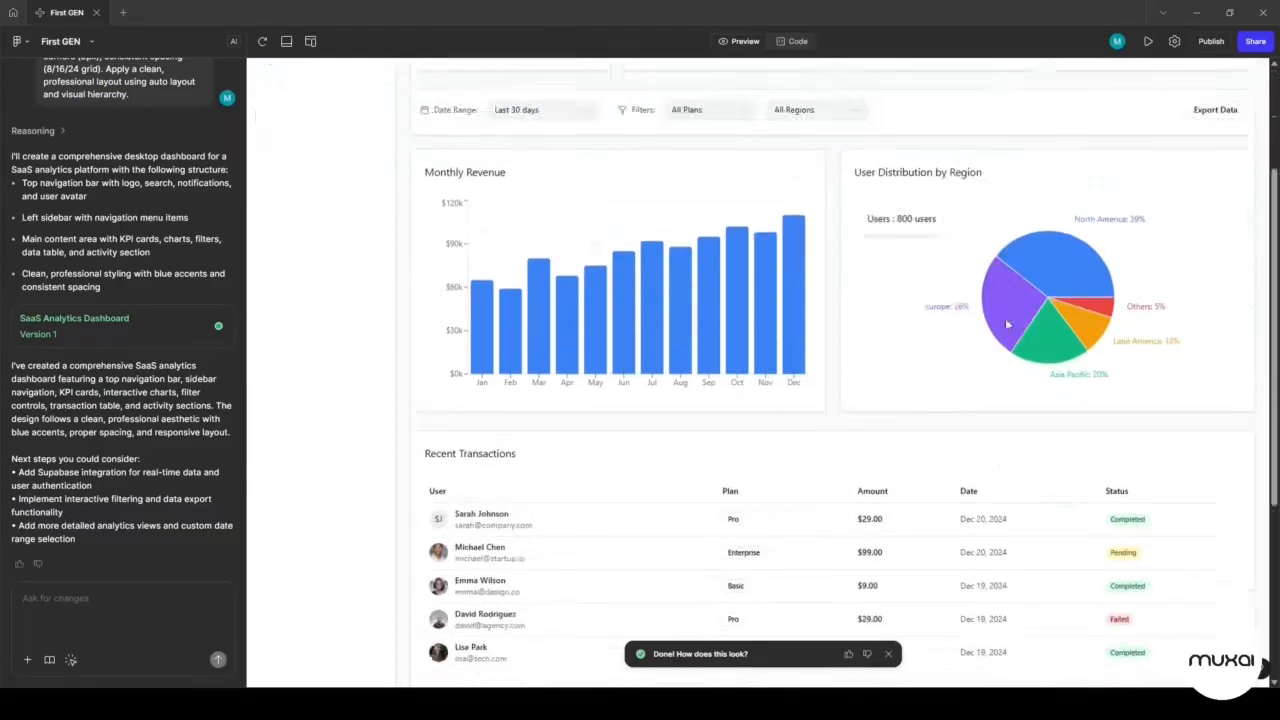
left_click(860, 506)
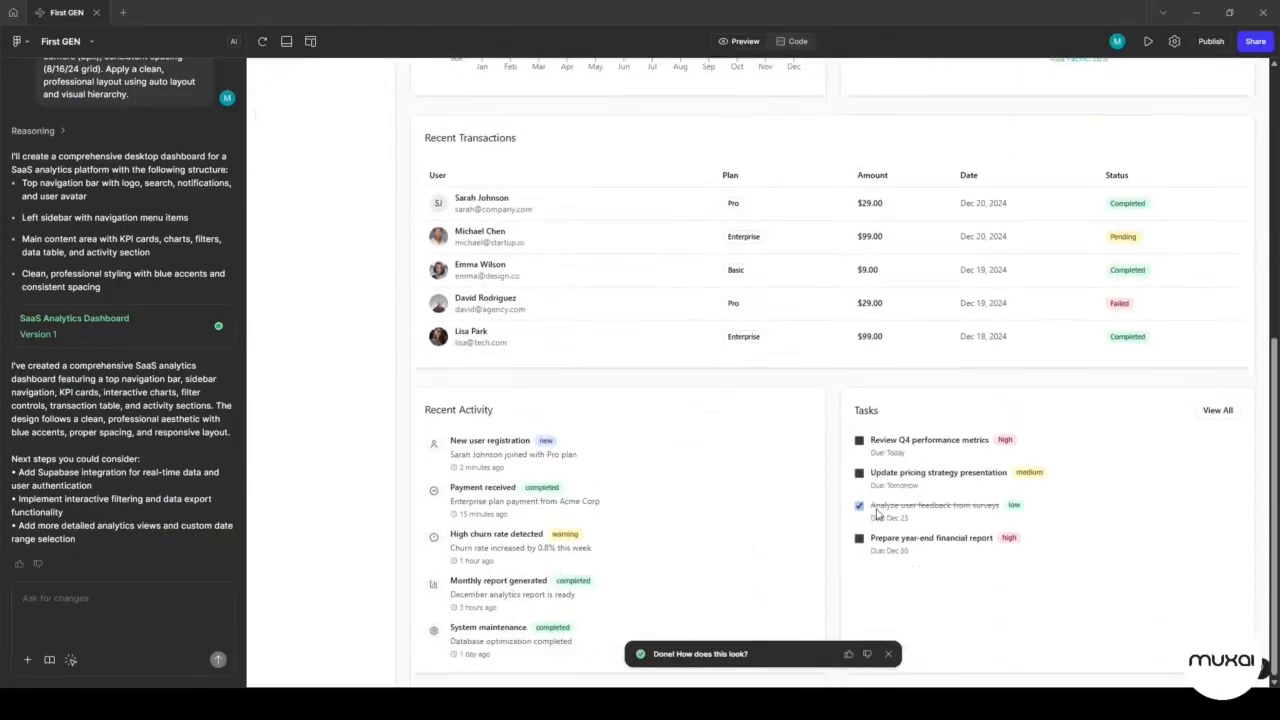
scroll(876, 512, "up", 5)
scroll(646, 284, "down", 5)
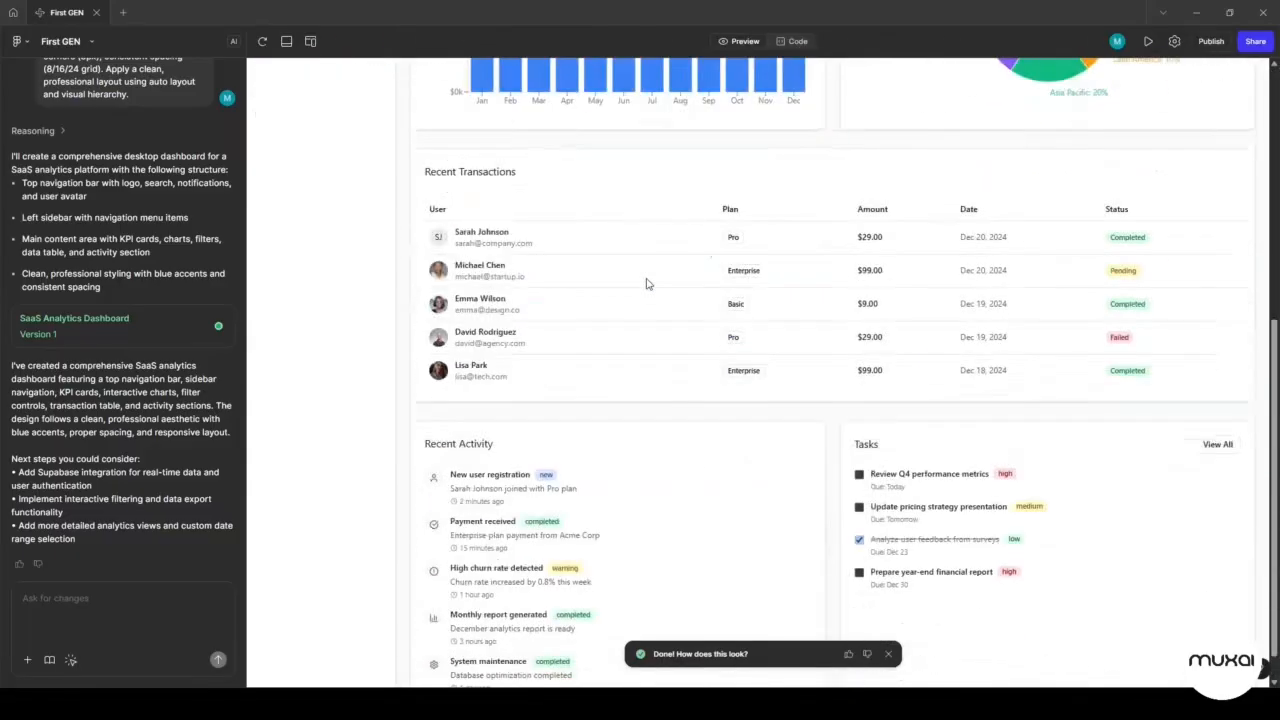
scroll(646, 284, "up", 5)
scroll(646, 282, "down", 5)
scroll(646, 282, "up", 5)
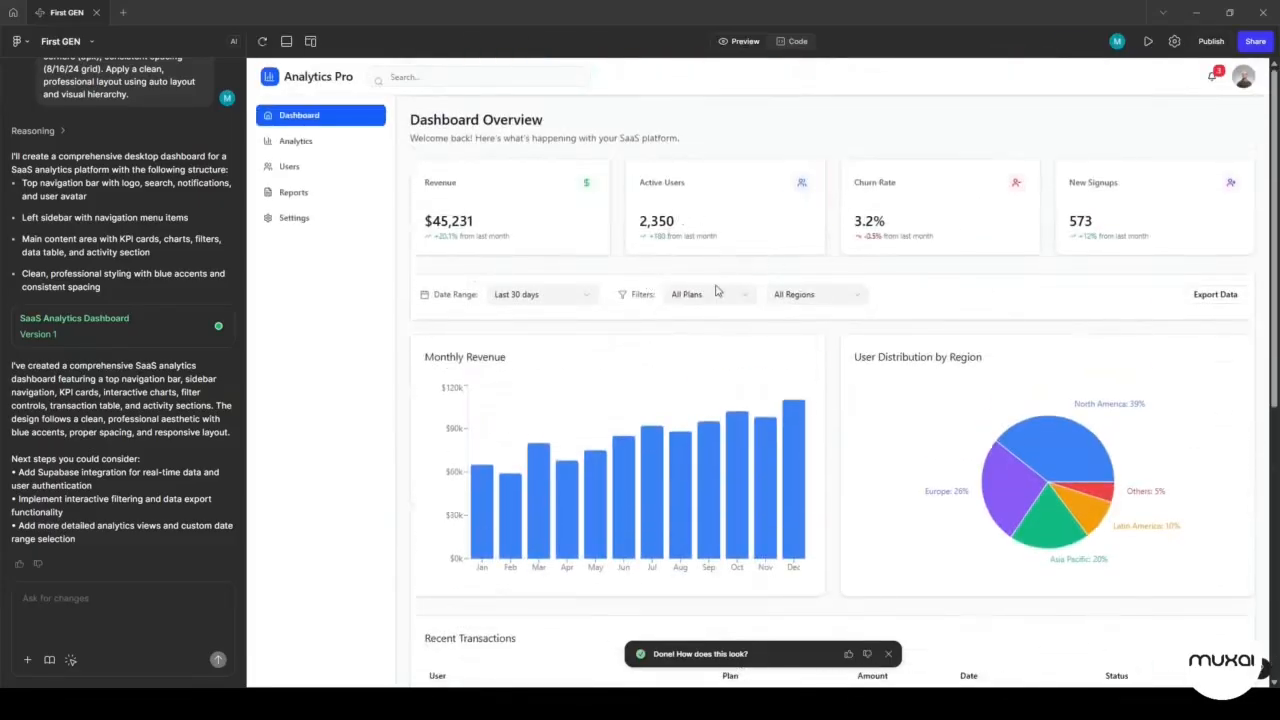
scroll(557, 200, "down", 5)
scroll(557, 200, "up", 5)
scroll(636, 248, "down", 5)
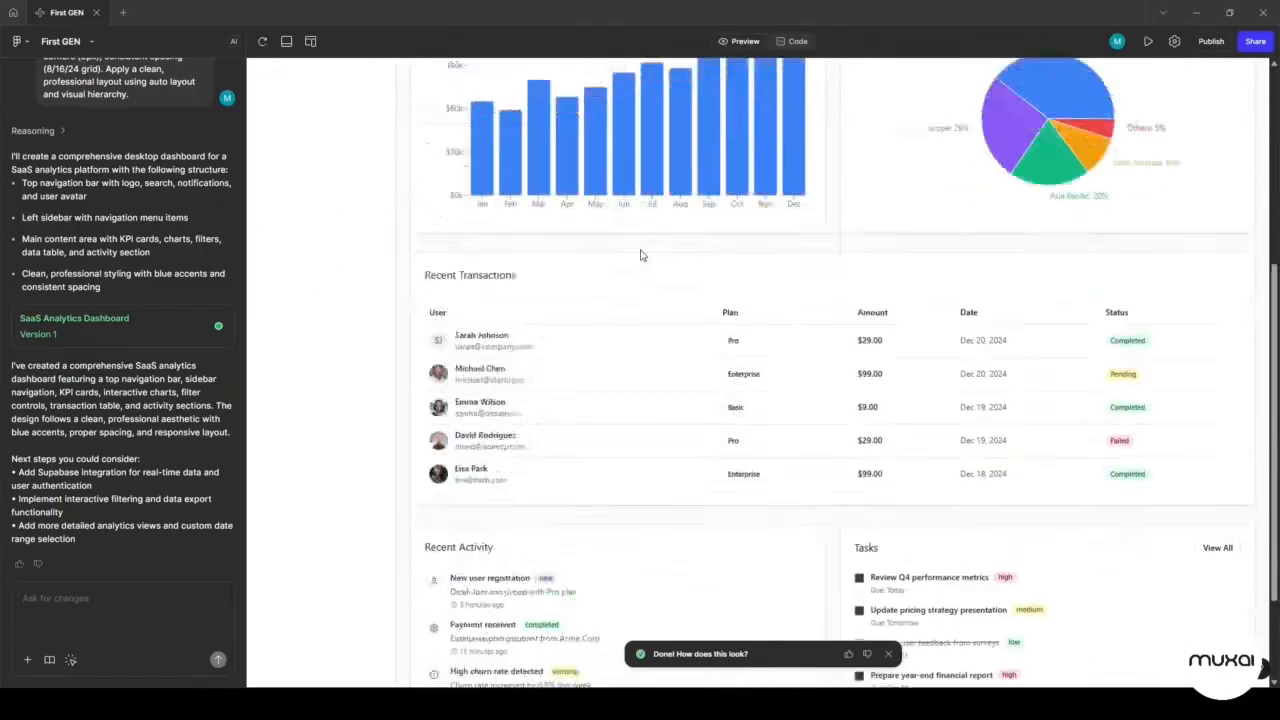
scroll(641, 255, "up", 5)
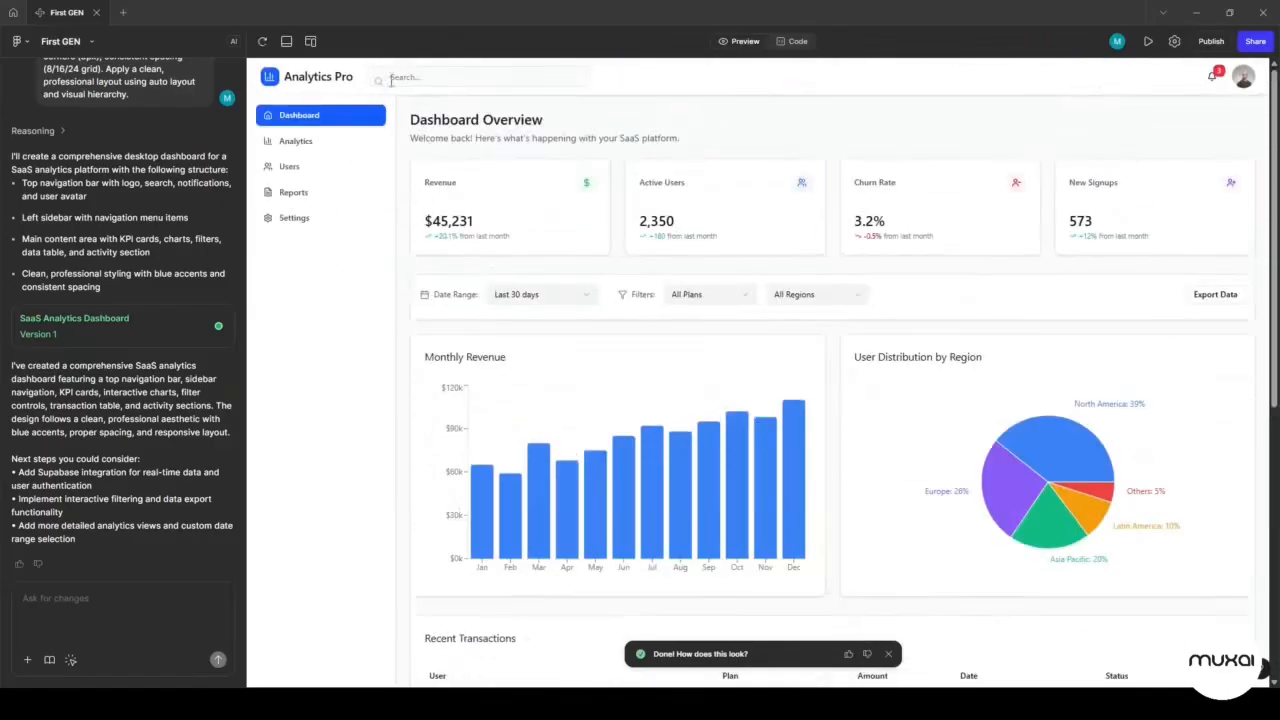
Target the dashboard's search field and submit the change request "Search icon is not aligned with search text. It should be centered,".
left_click(69, 662)
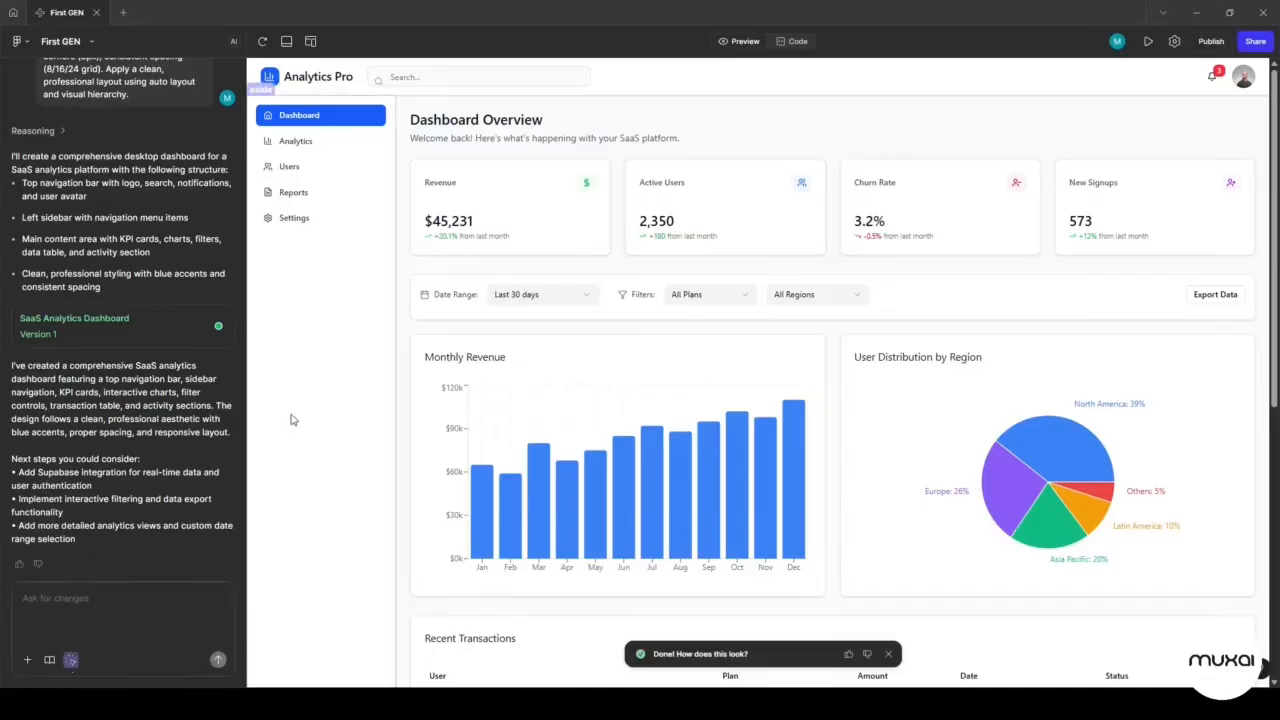
left_click(411, 86)
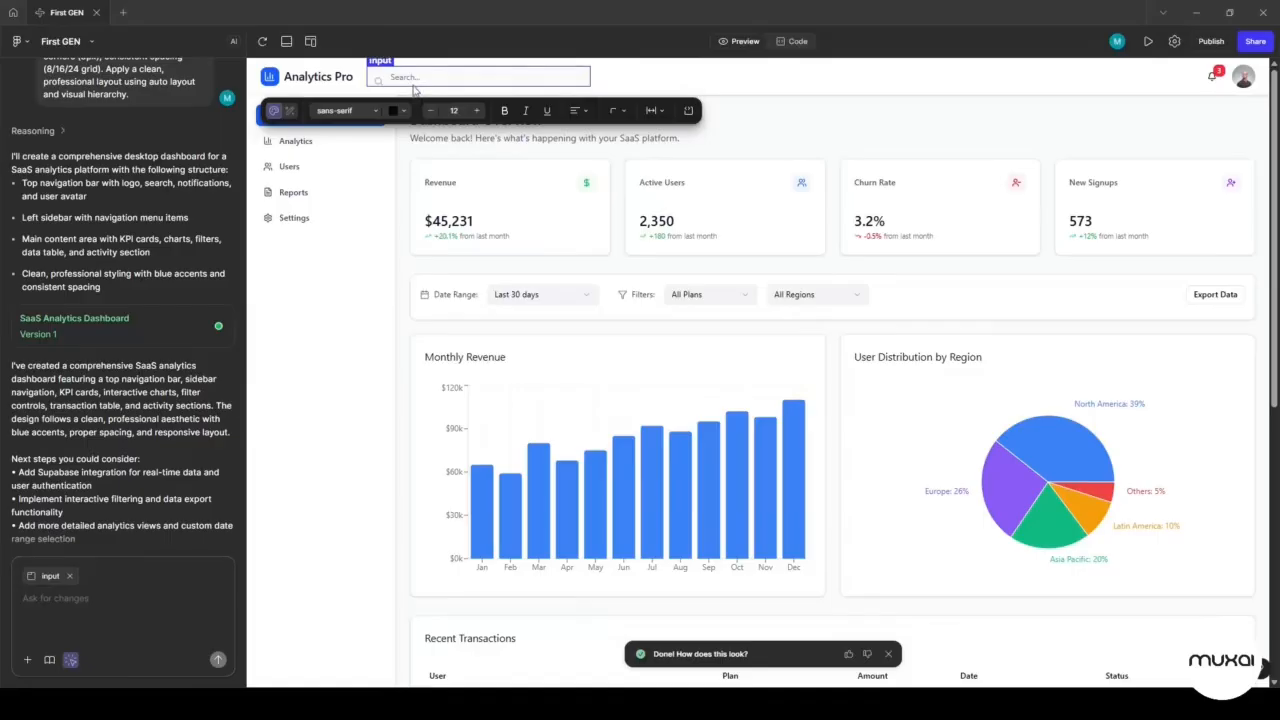
left_click(290, 111)
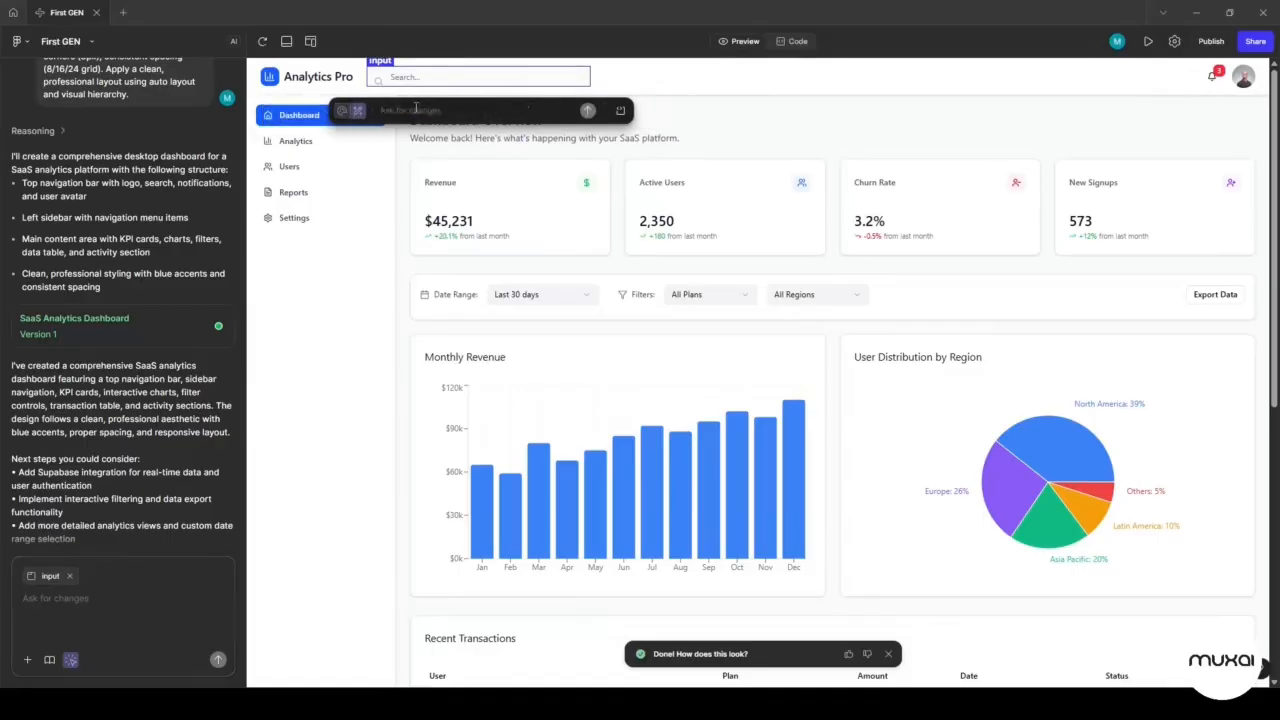
type("Search icon is not aligned with se")
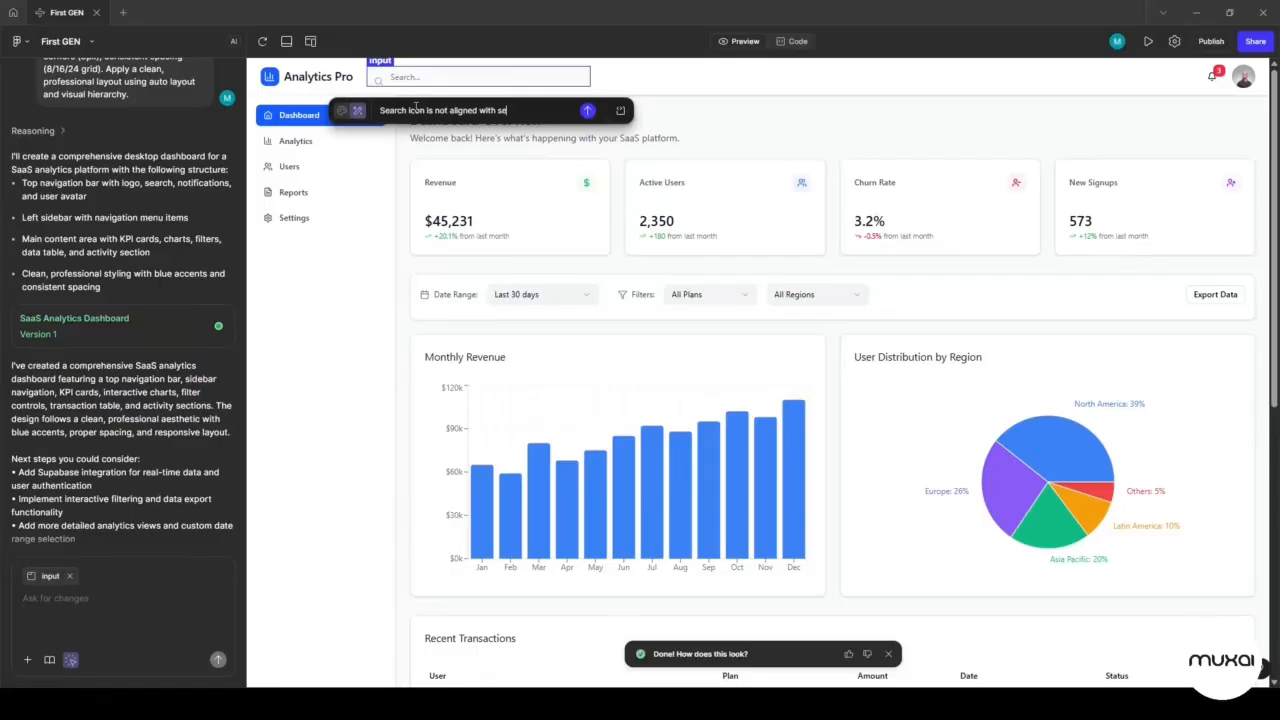
type("arch text. It should")
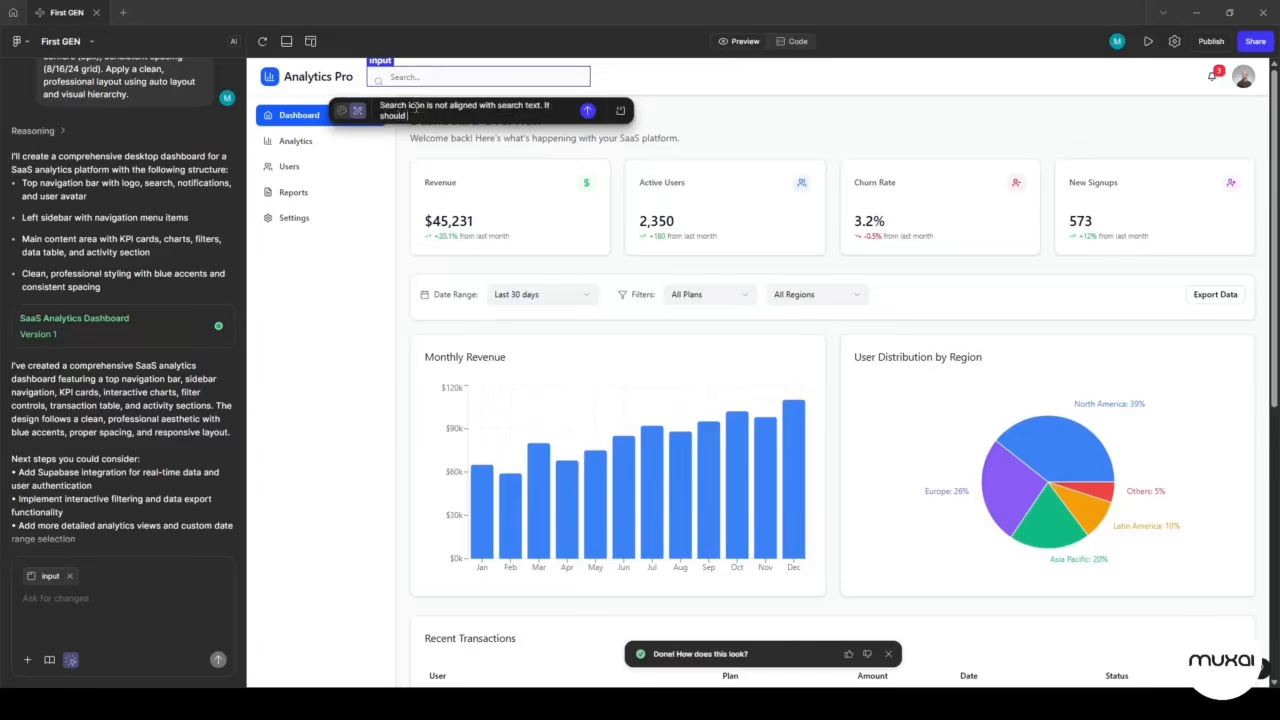
type(" be centered,")
key("Return")
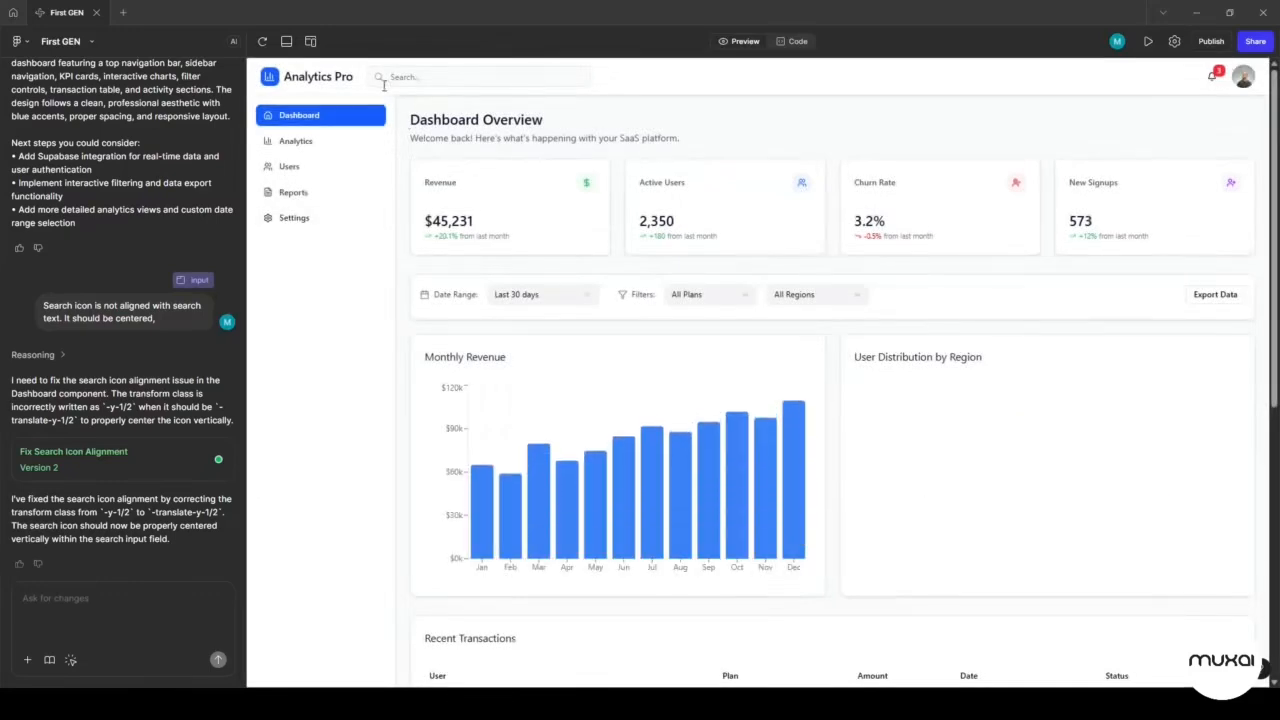
Submit the change request "When i scroll, whole webpage is scrolling. Left sidebar and top navigation bar should be fixed .".
scroll(540, 236, "down", 1)
scroll(540, 236, "down", 5)
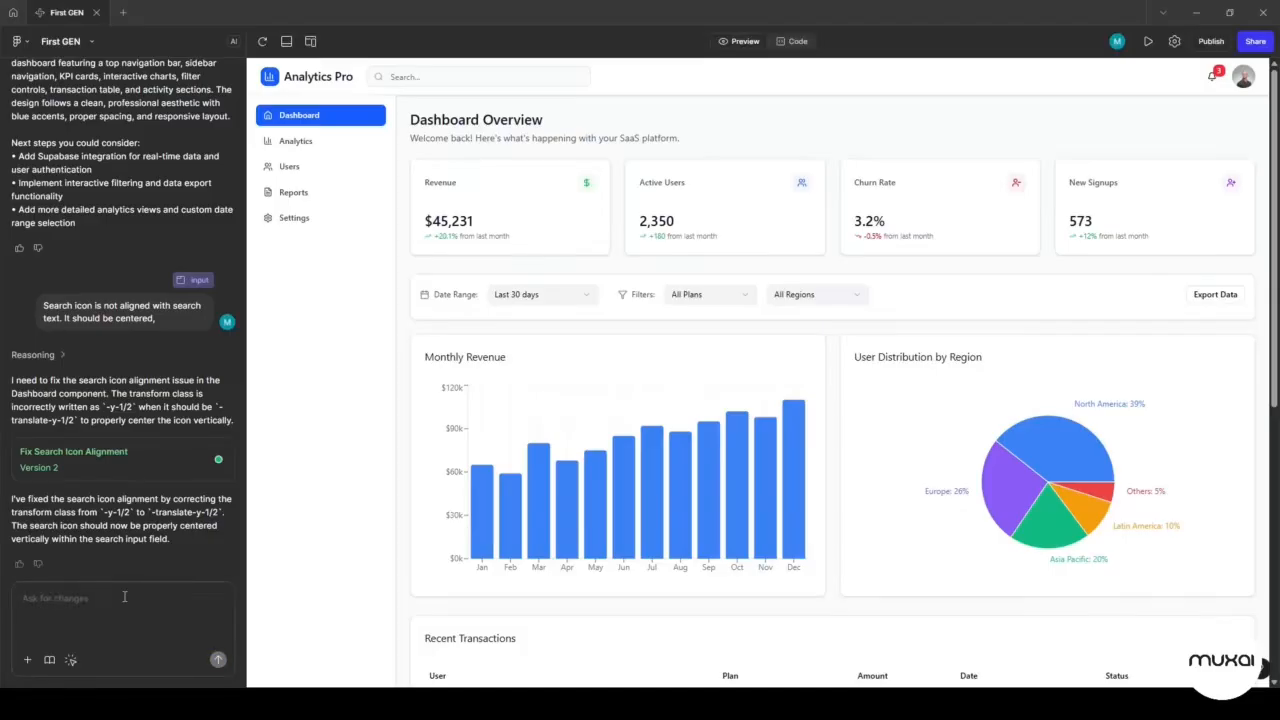
type("When i scroll, whole webpage is scrolling.  ")
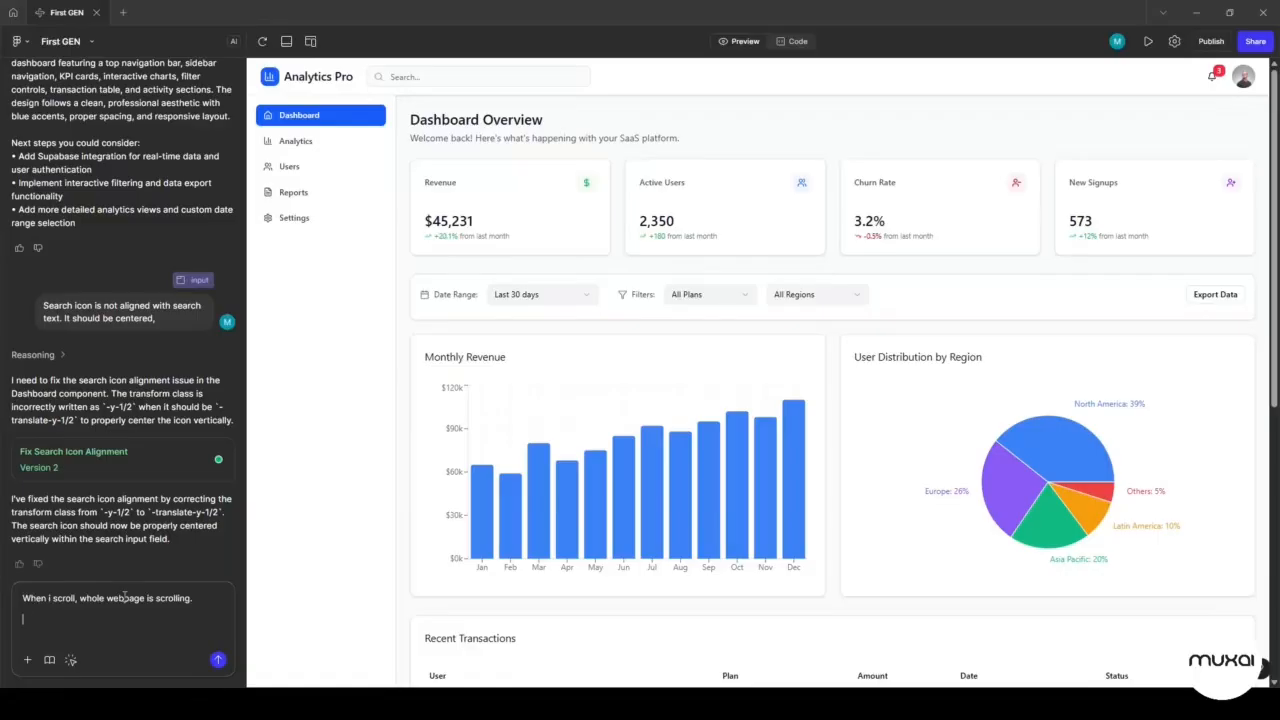
type("Left sidebar and top navigation")
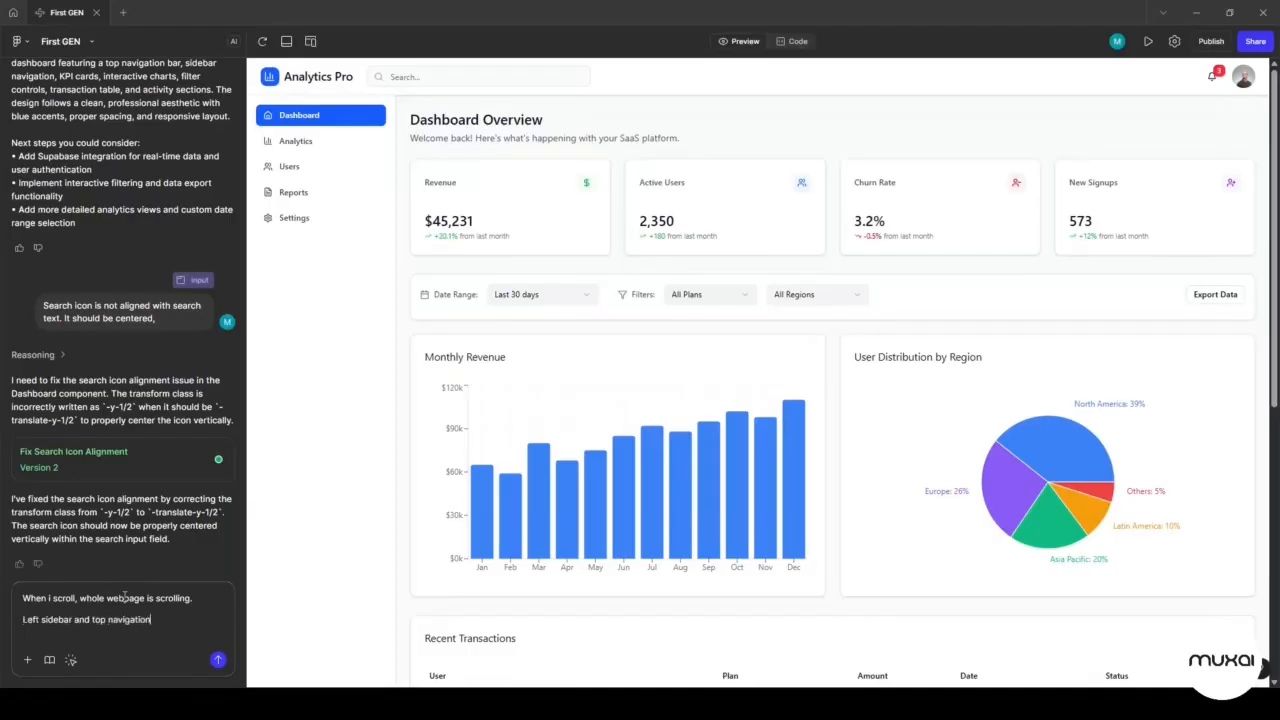
type(" bar should be fixed .")
key("Return")
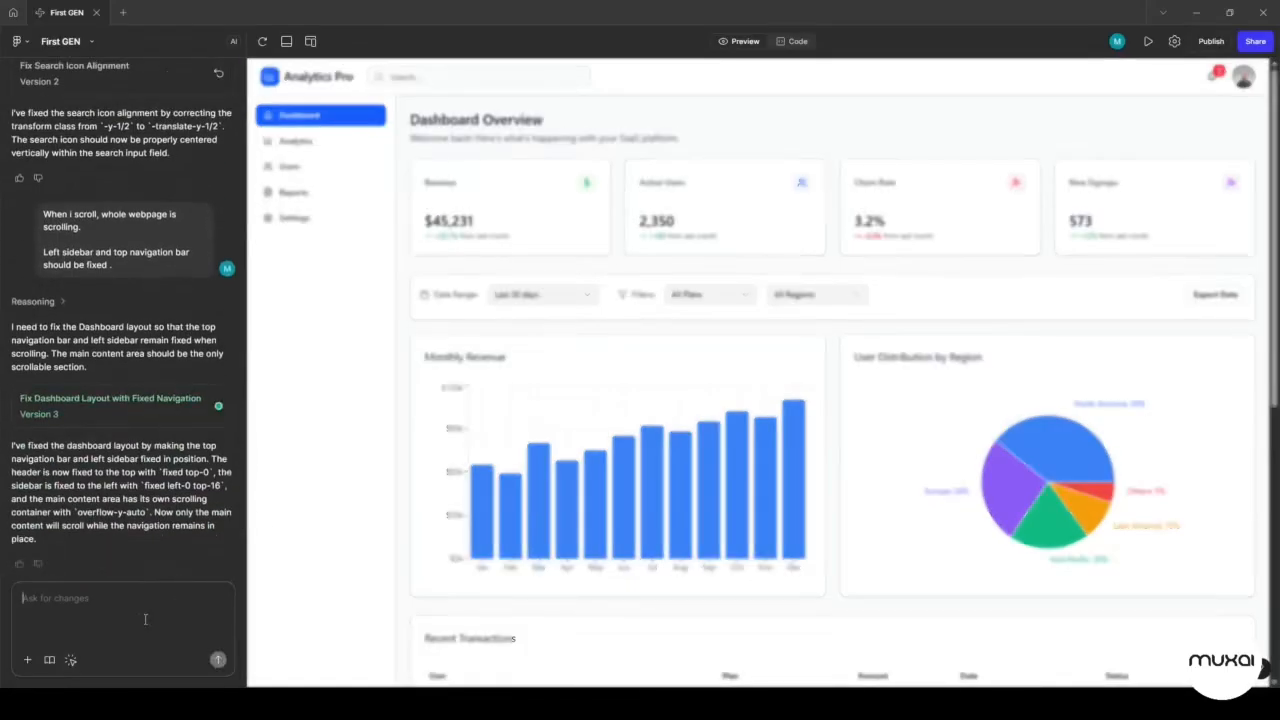
Check how the top navigation and sidebar behave while scrolling the dashboard between the KPI cards and the tasks section.
scroll(701, 382, "down", 5)
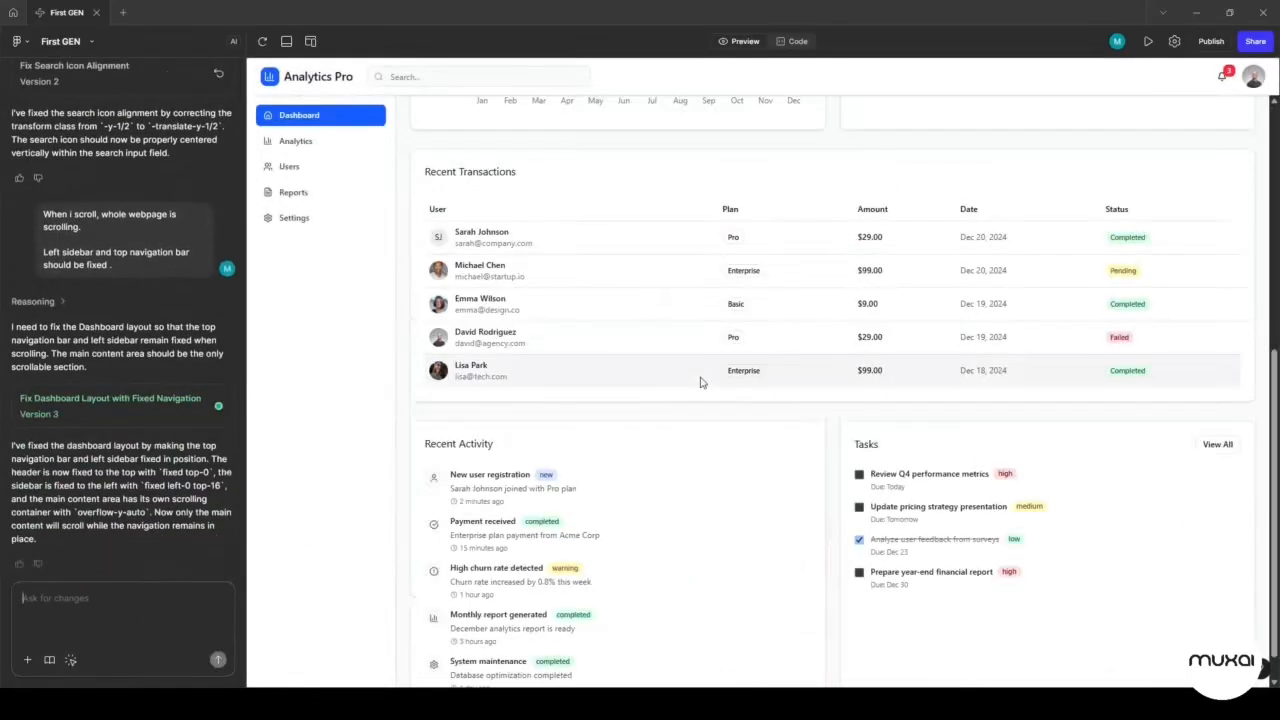
scroll(701, 382, "up", 5)
scroll(701, 382, "down", 4)
scroll(701, 382, "down", 1)
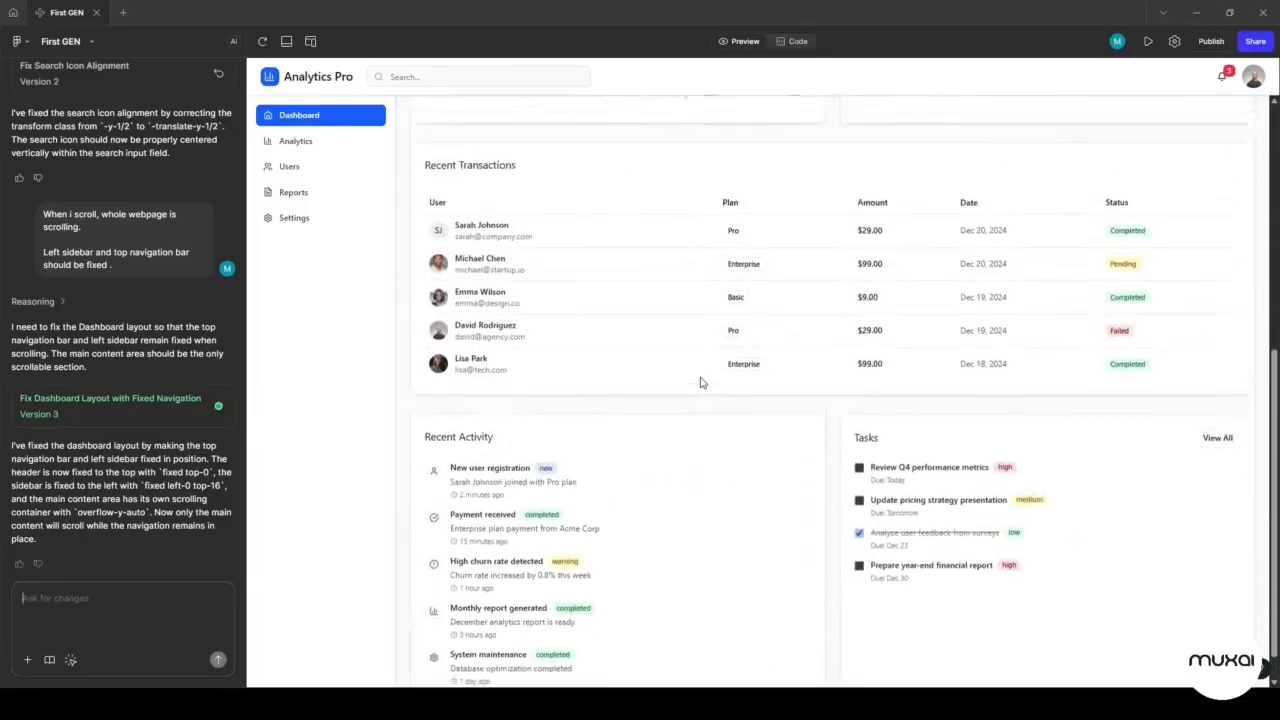
scroll(701, 382, "up", 5)
scroll(701, 382, "down", 4)
scroll(701, 382, "up", 4)
scroll(701, 382, "down", 4)
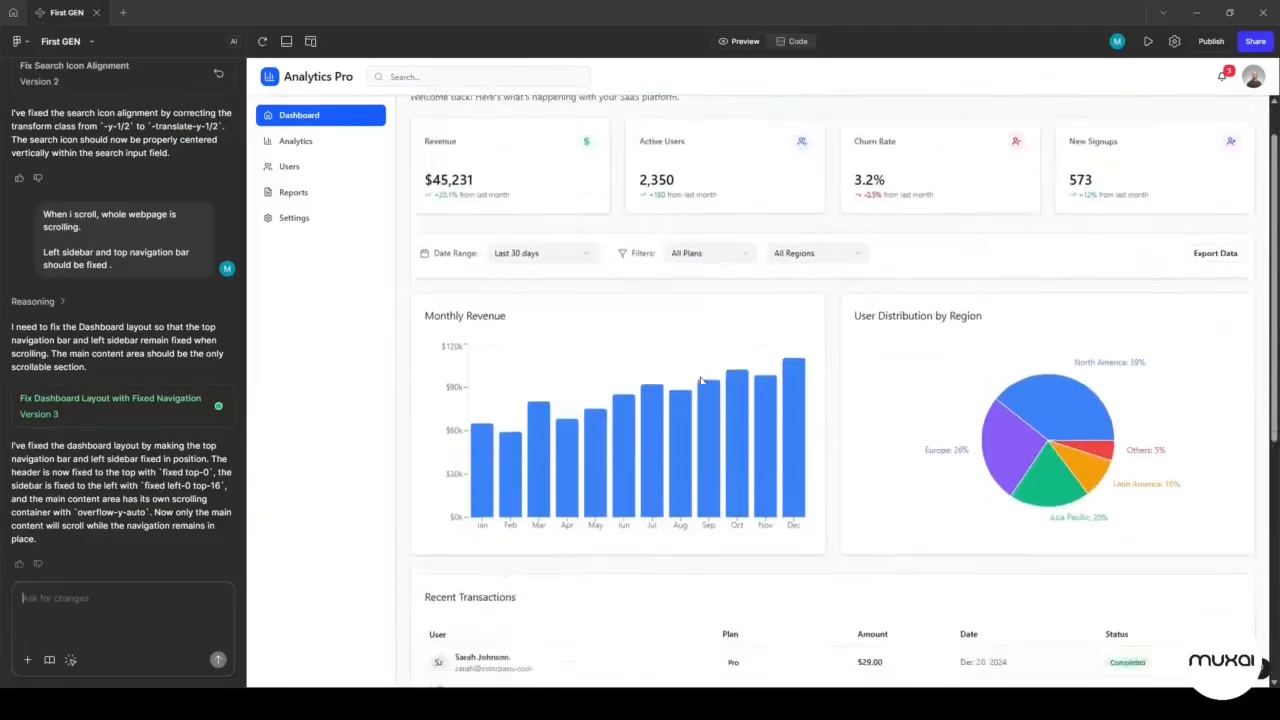
scroll(701, 382, "up", 4)
scroll(701, 382, "down", 4)
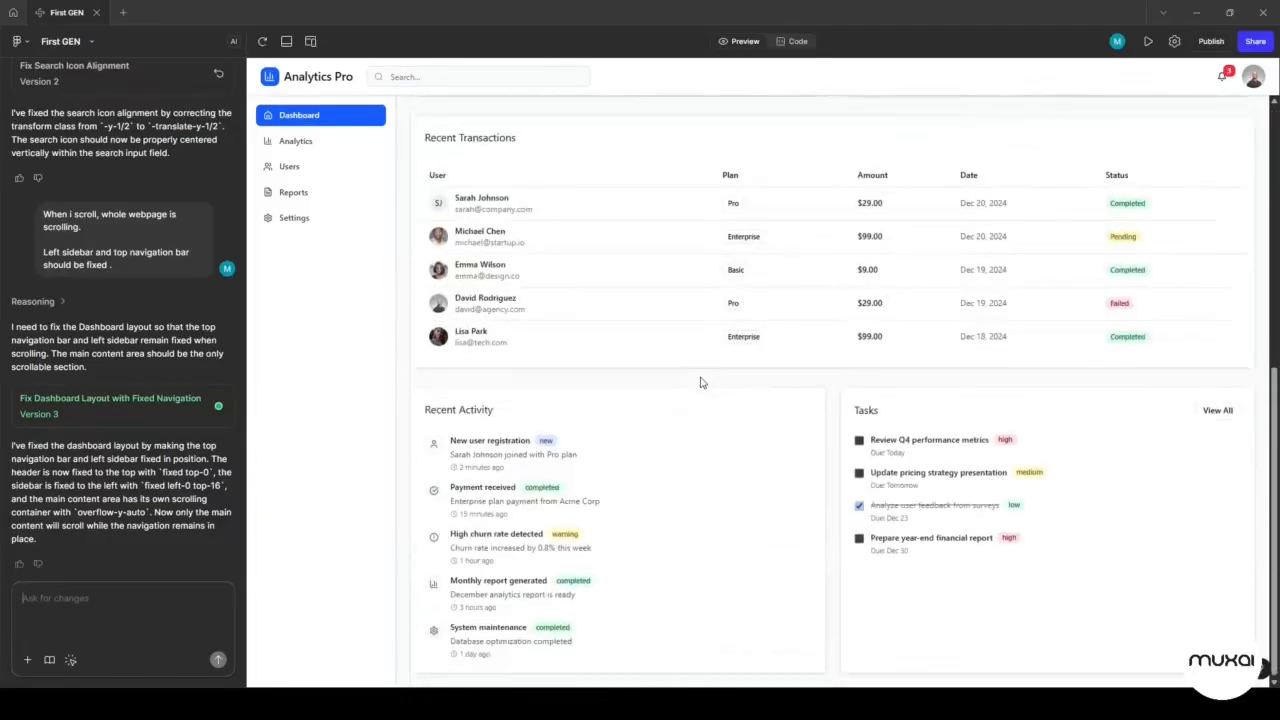
scroll(701, 382, "up", 4)
Submit the attached landing page design with the prompt "Generate this pixel by pixel for desktop" and close the landing page designs file.
mouse_move(518, 402)
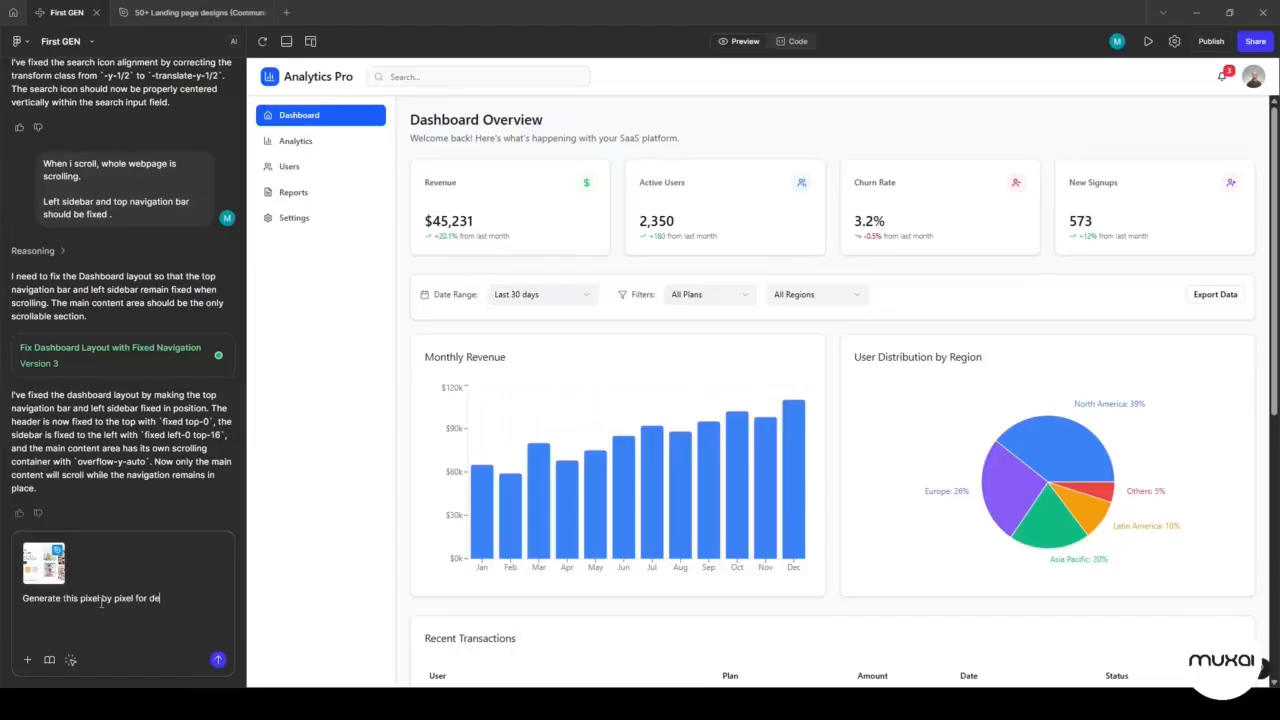
type("sktop hero")
key("BackSpace")
key("BackSpace")
key("BackSpace")
key("BackSpace")
key("Return")
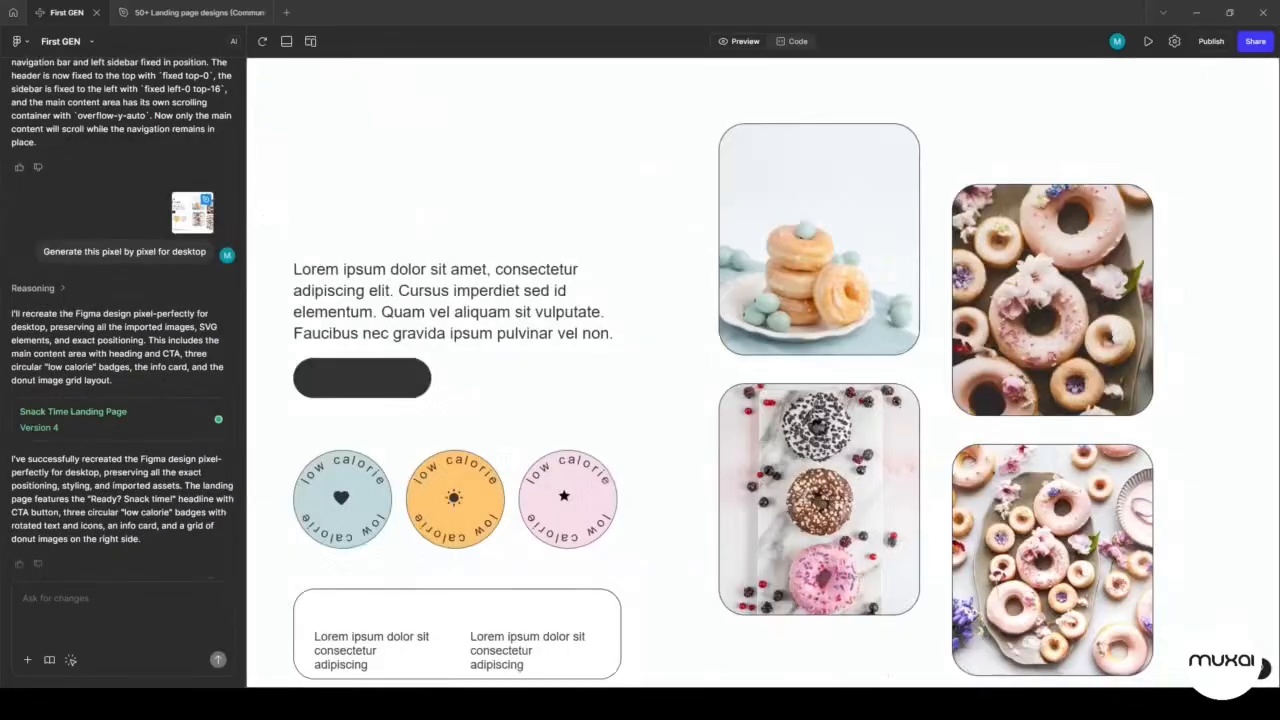
left_click(263, 13)
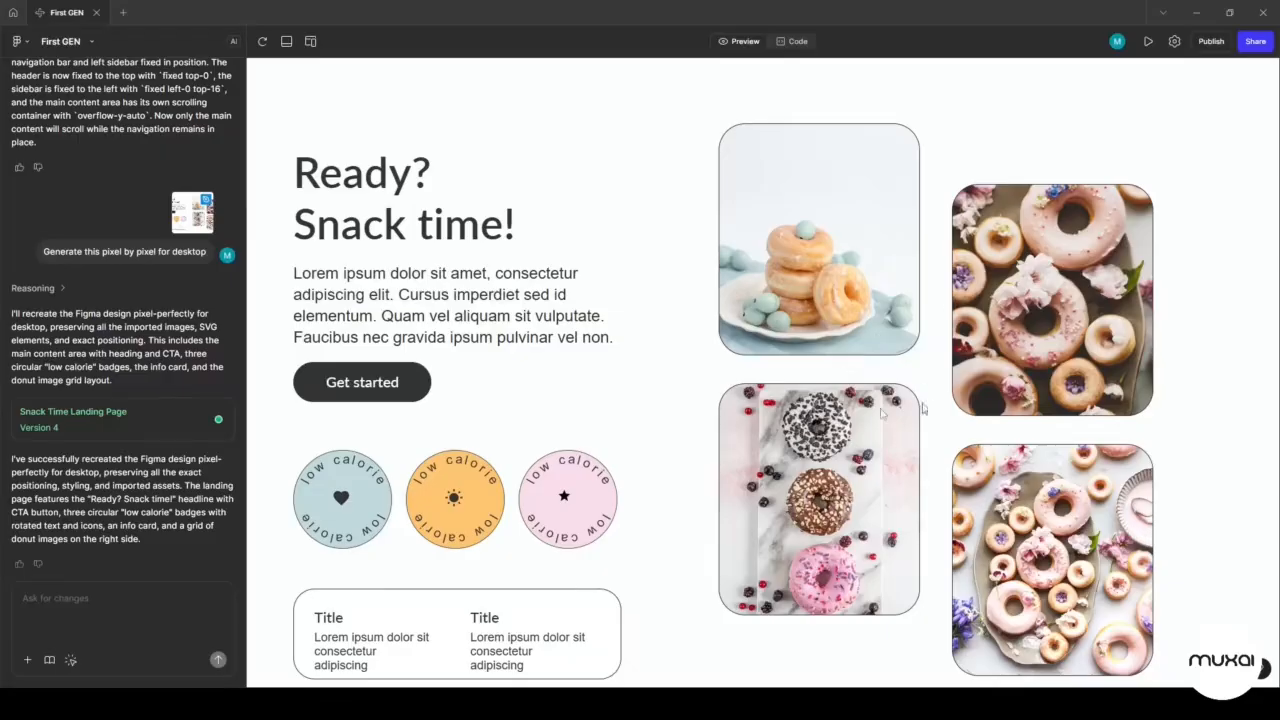
Submit the request "Make it animated." with a hover effect on the button, cards that react to hovering, and continuously rotating "Low calorie" circles.
left_click(57, 601)
type("Make it animated")
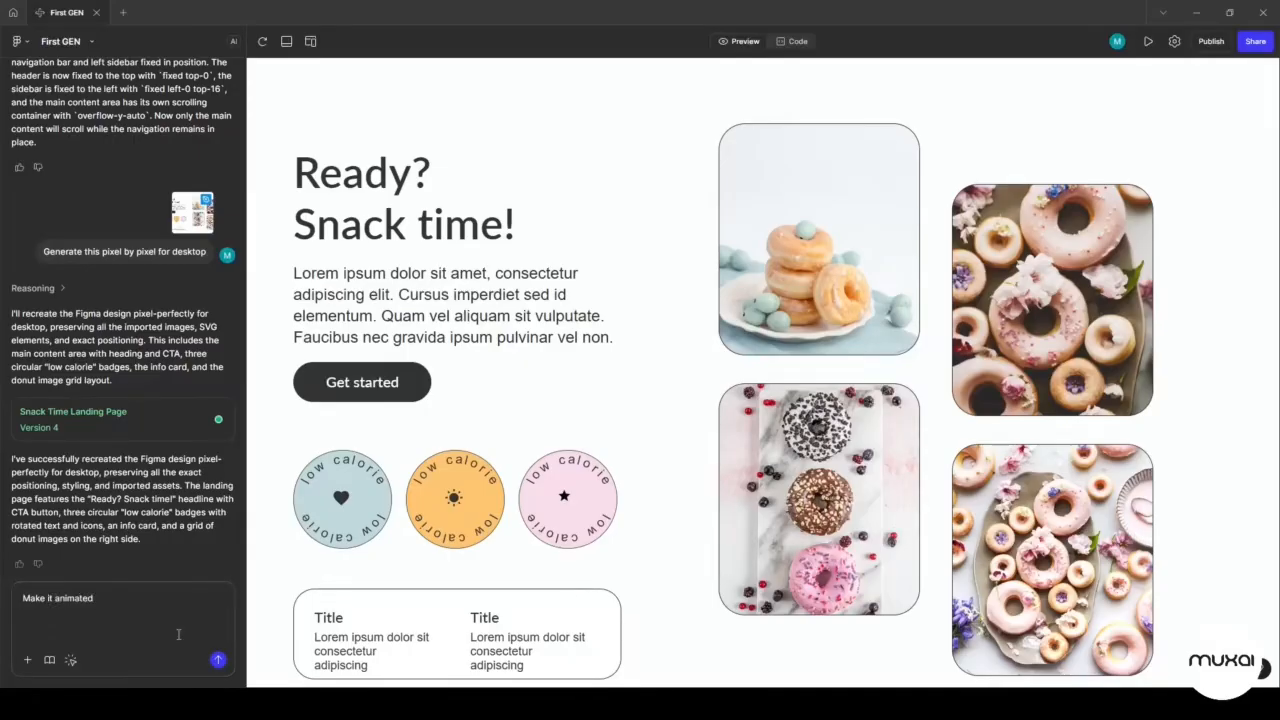
type(".")
key("shift+Return")
type("Add hover effect on button to")
key("BackSpace")
key("BackSpace")
type("Cards")
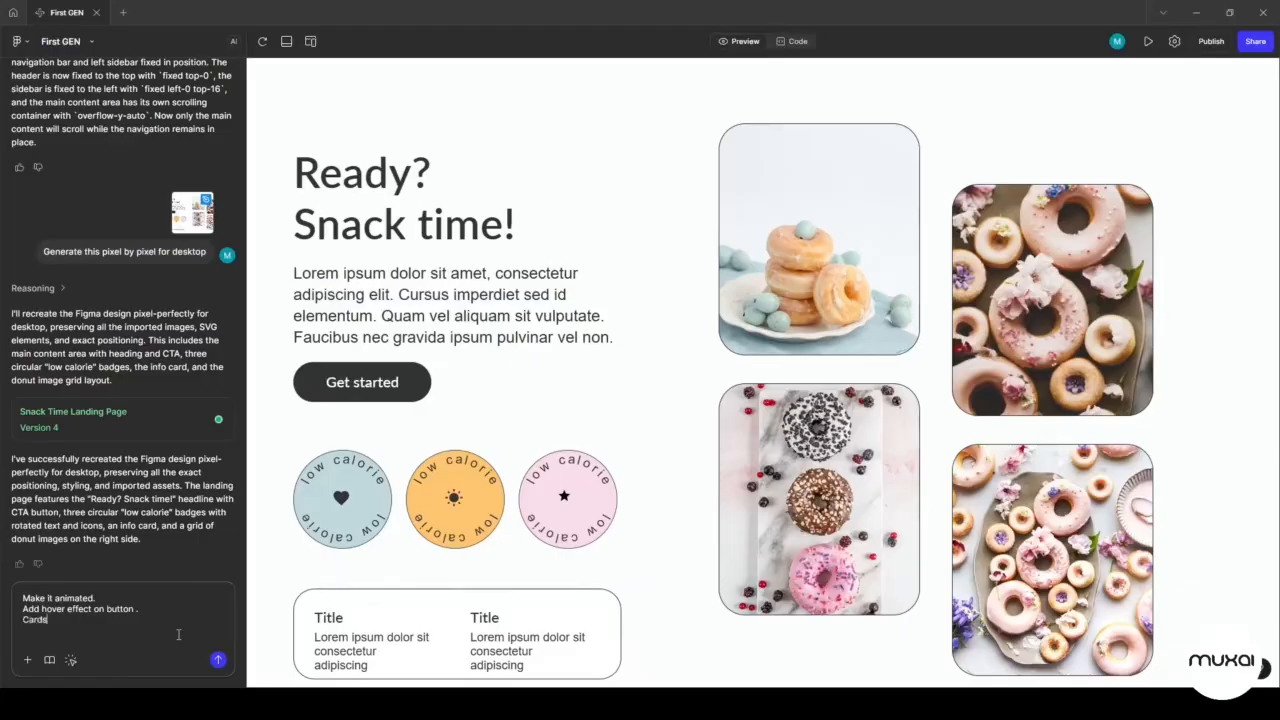
type(" should hover wihile hovering and")
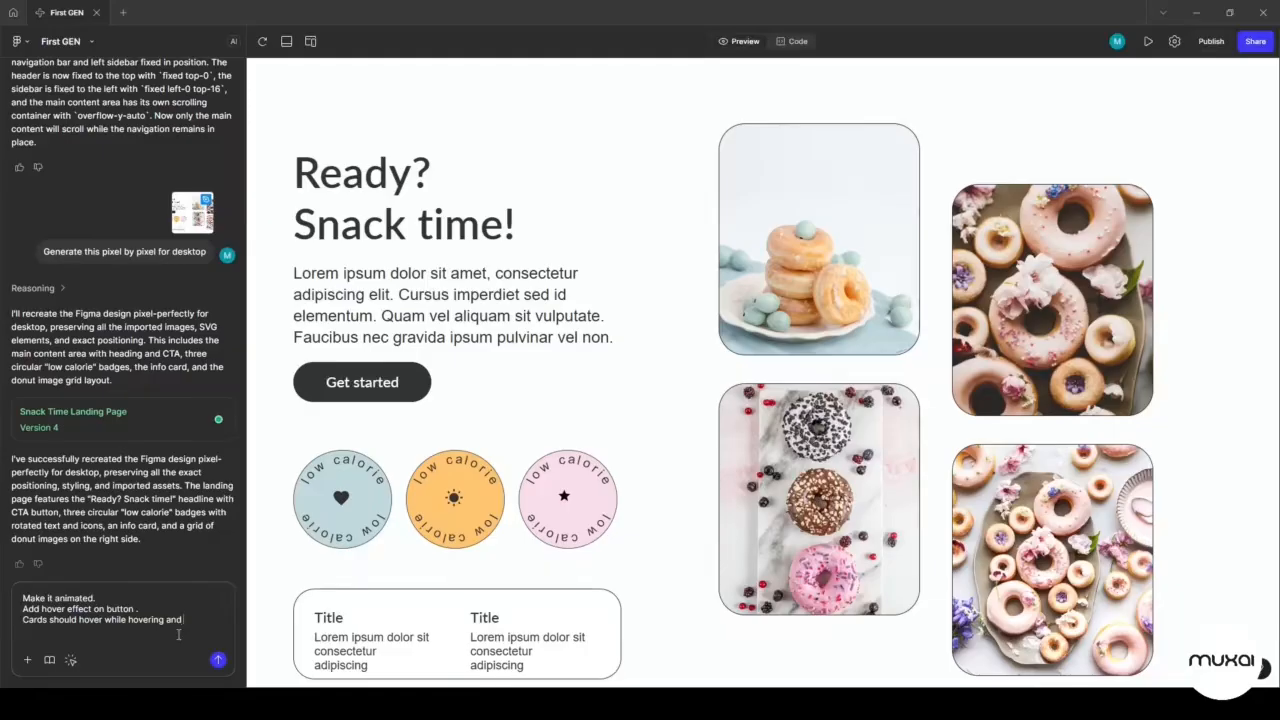
type(" \"Low calorie\" circular should rotate")
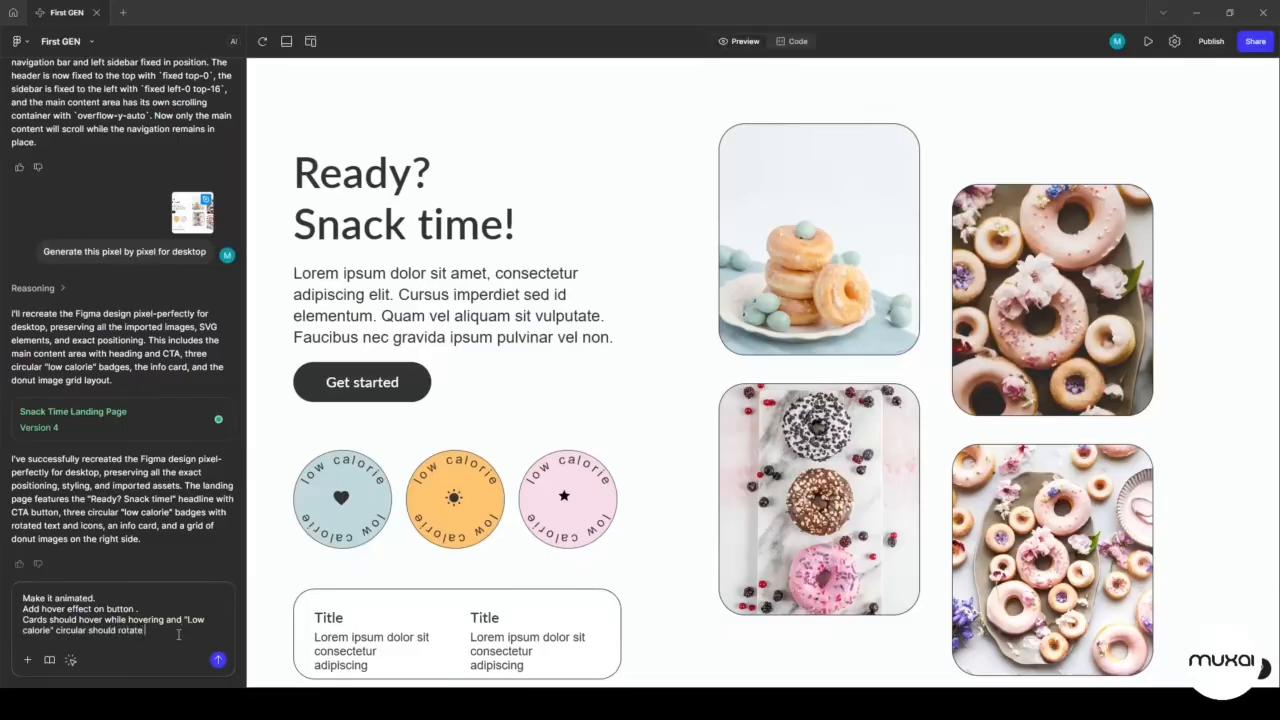
type(" continuously.")
key("Return")
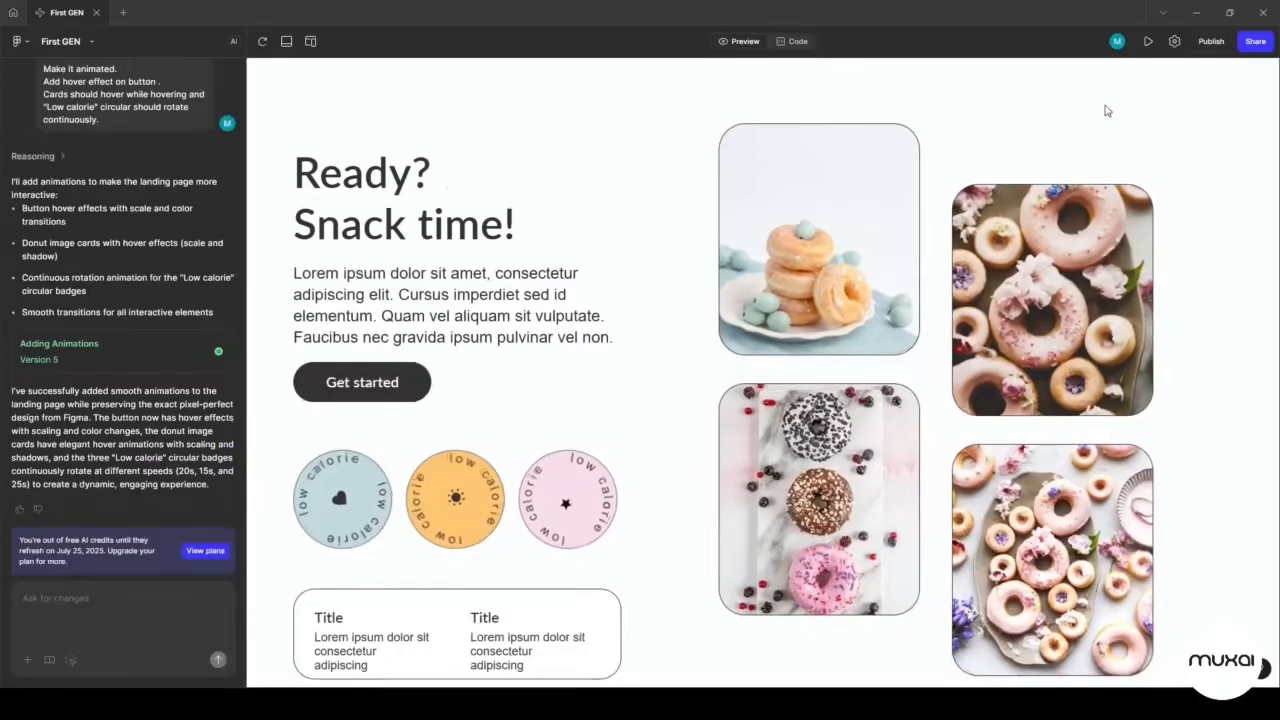
Open the landing page in its own full preview and test the animations on the Get started button and badges.
left_click(1148, 41)
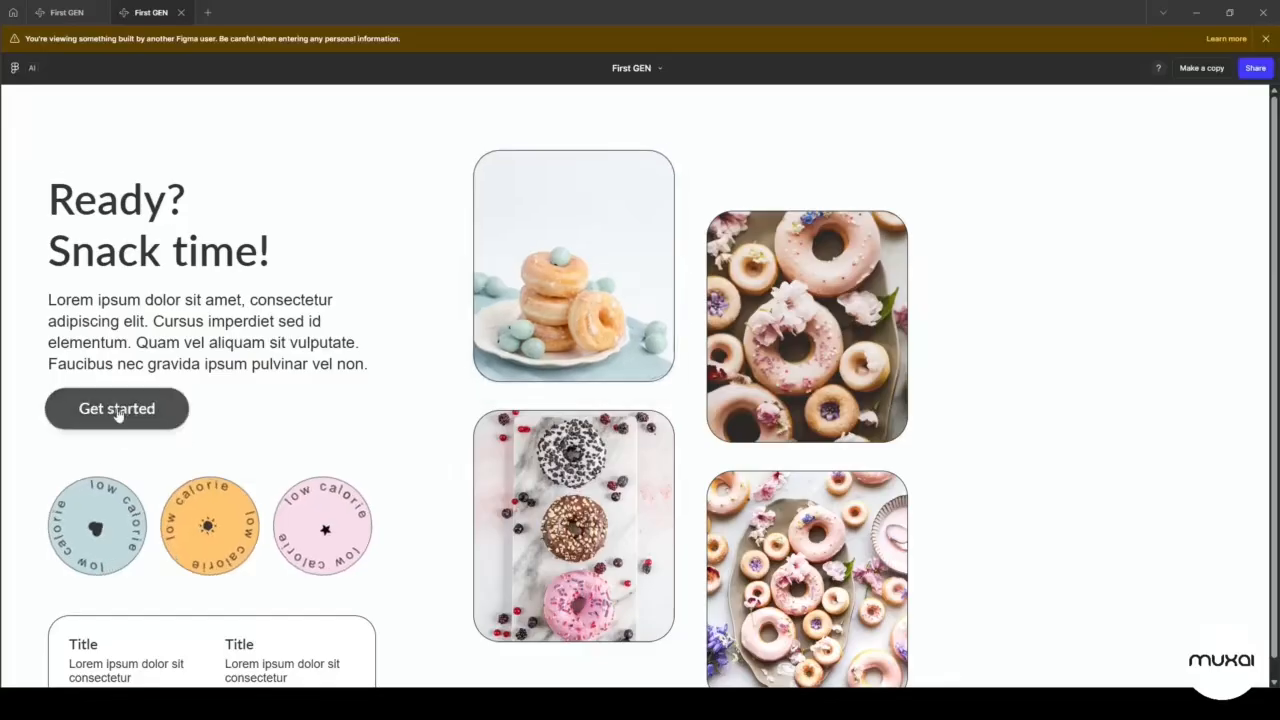
scroll(400, 332, "down", 1)
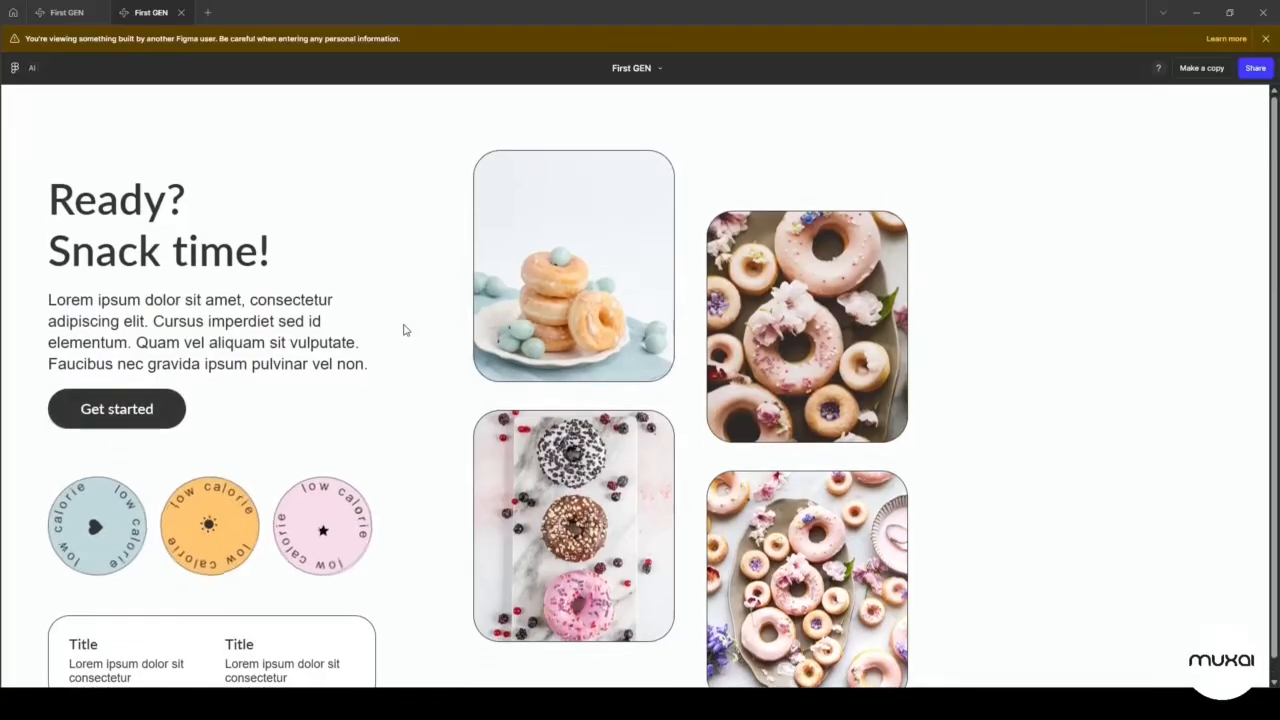